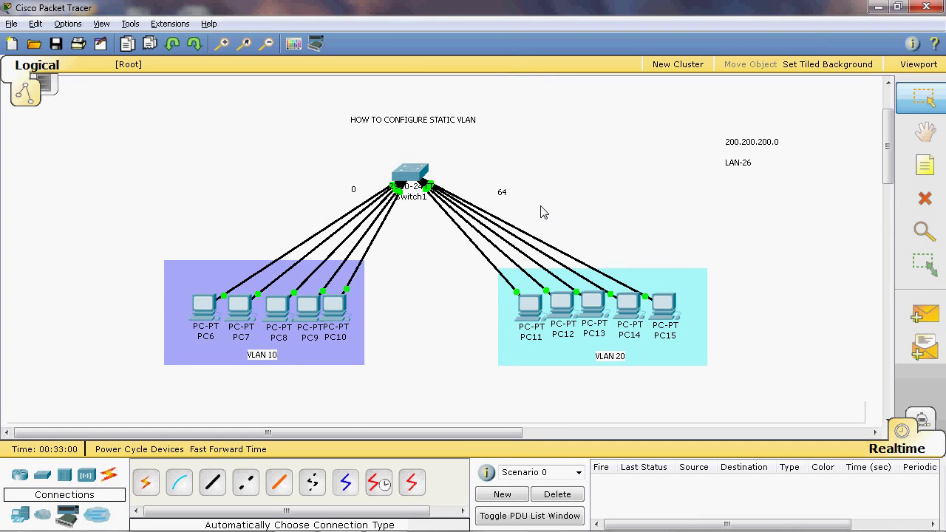
In PC11's IP Configuration, enter 200.200.200.66, mask 255.255.255.192, gateway 200.200.200.65, then close
click(529, 311)
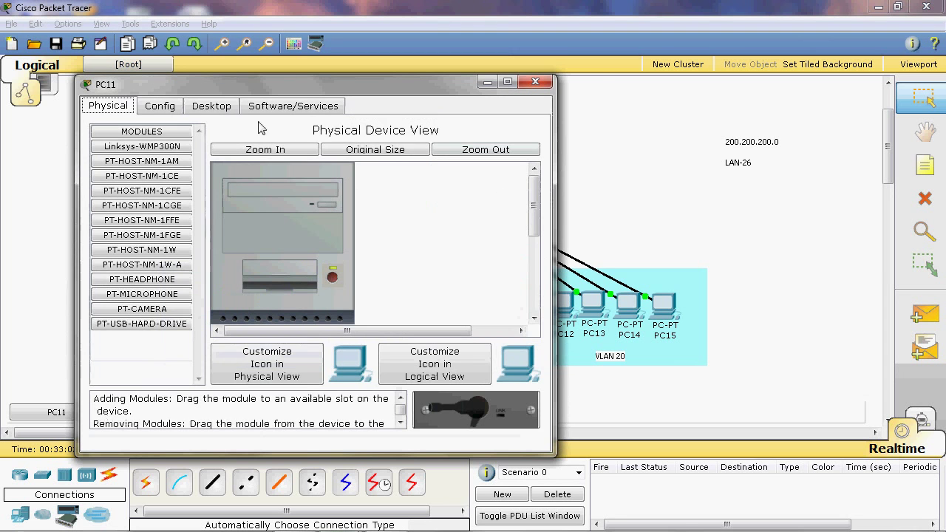
click(211, 105)
click(144, 156)
click(249, 247)
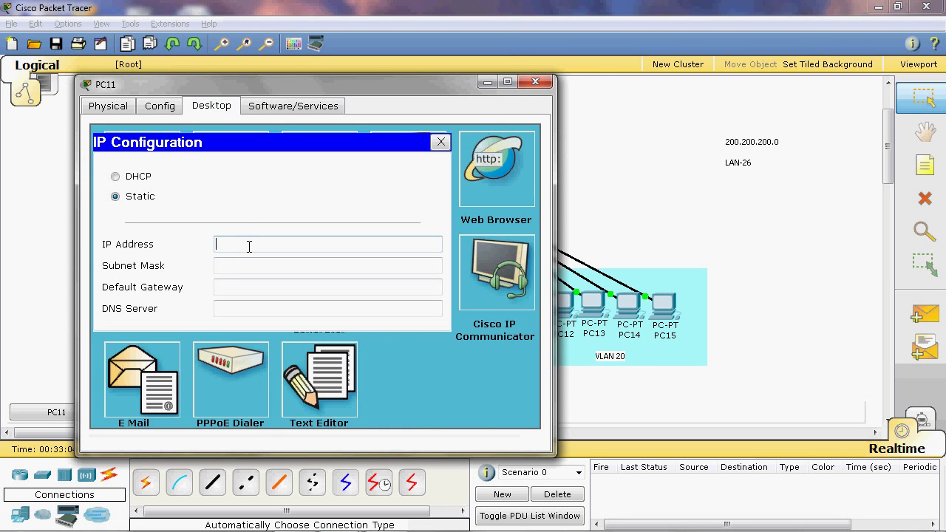
text(200.200.200.66)
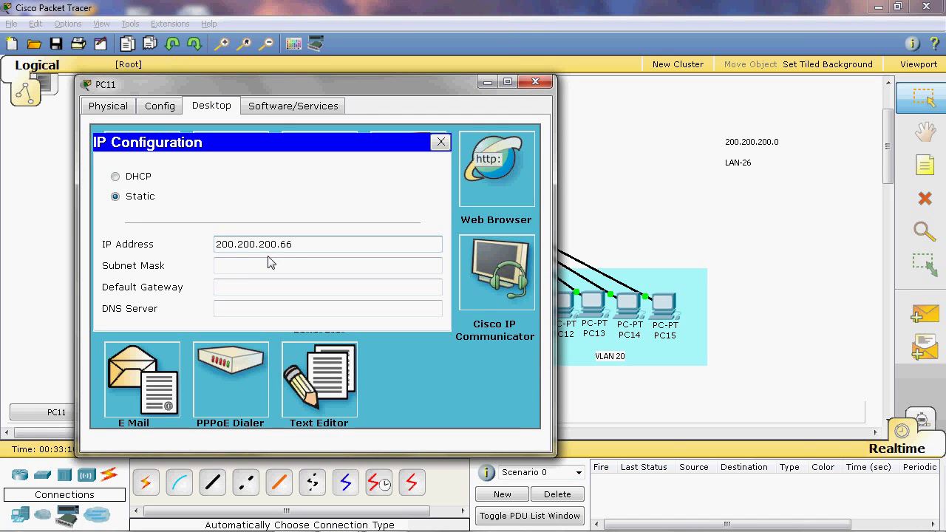
click(306, 263)
key(BackSpace)
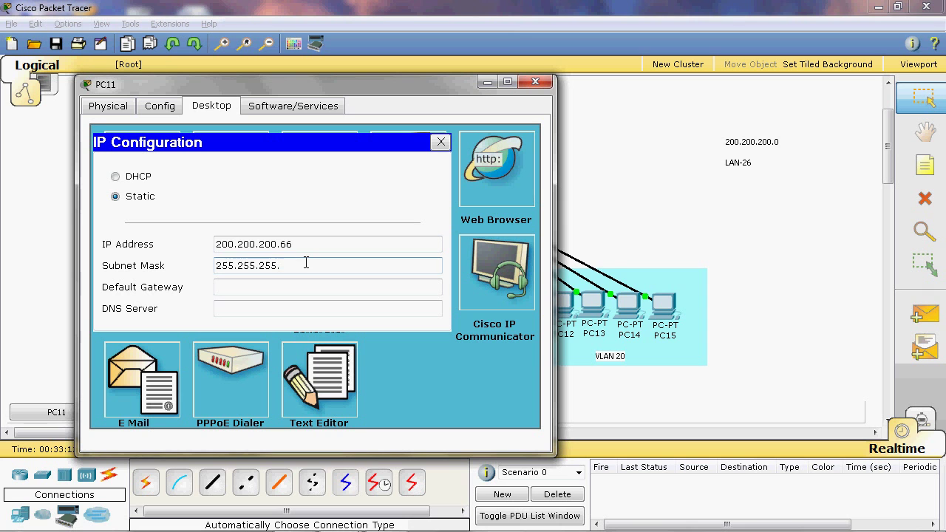
text(192)
click(275, 291)
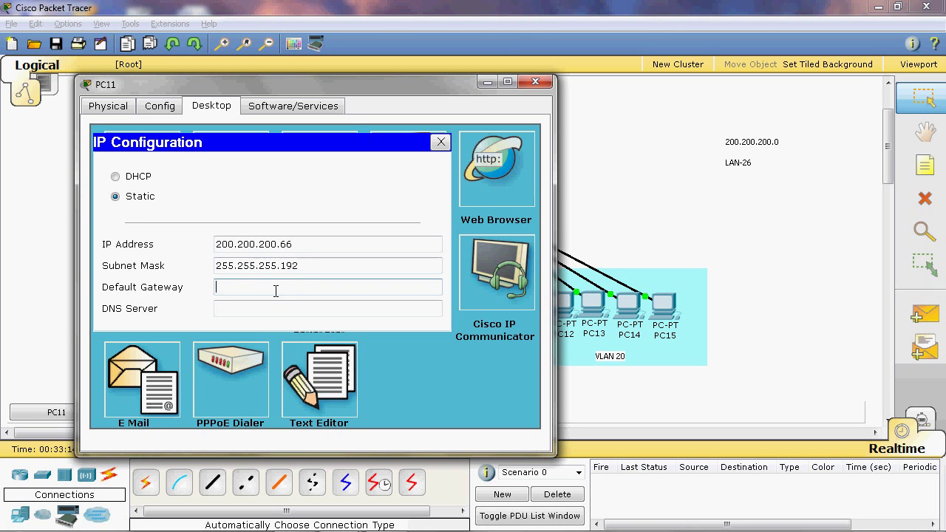
text(200.200.200.65)
click(541, 82)
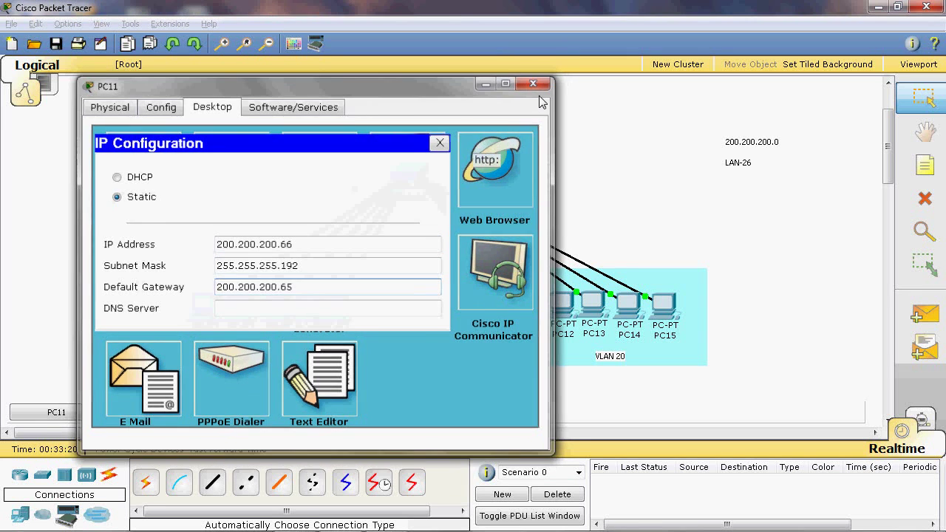
Enter PC12's IP address as 200.200.200.67, correcting a mistyped 200.200.200.68
click(562, 302)
click(156, 50)
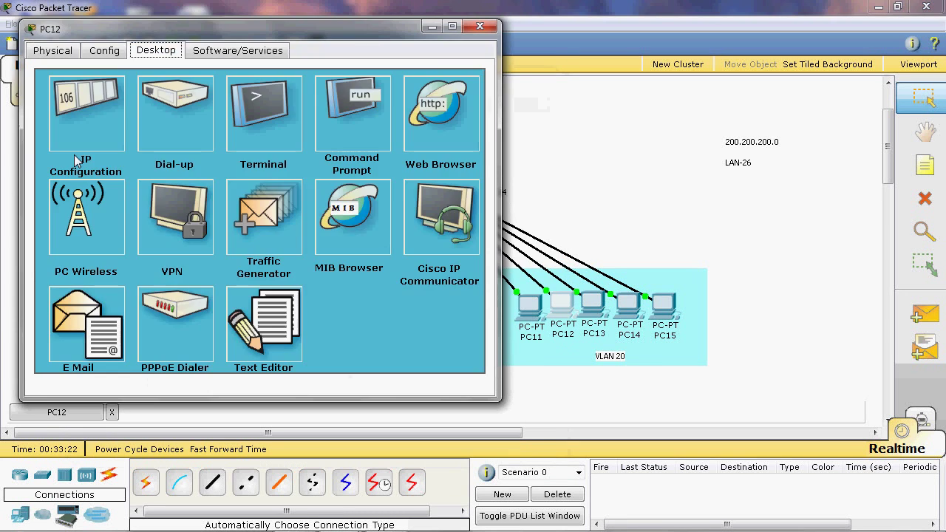
click(76, 160)
click(193, 189)
text(200)
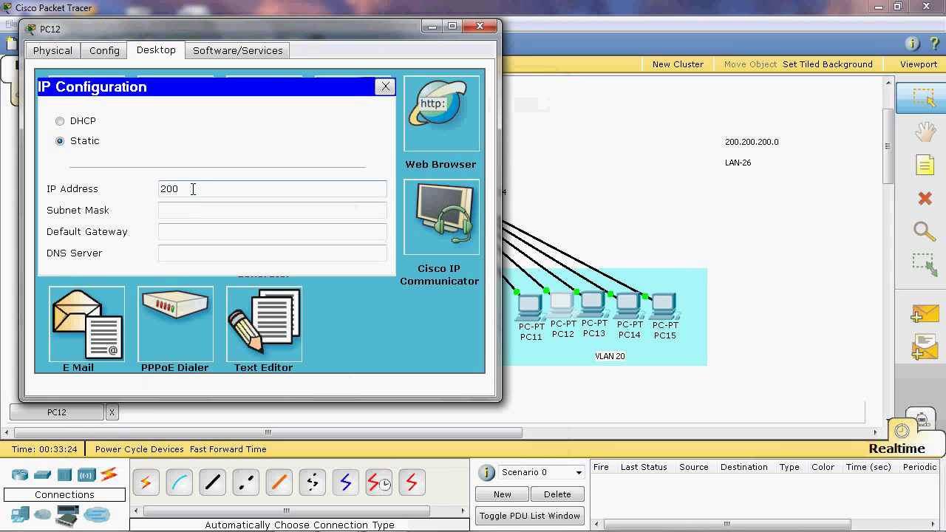
text(.200.200)
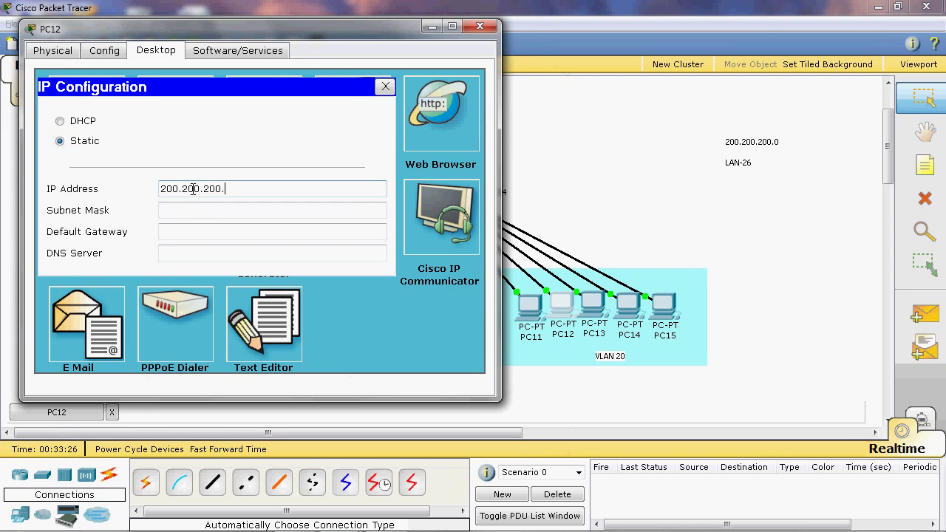
text(.6)
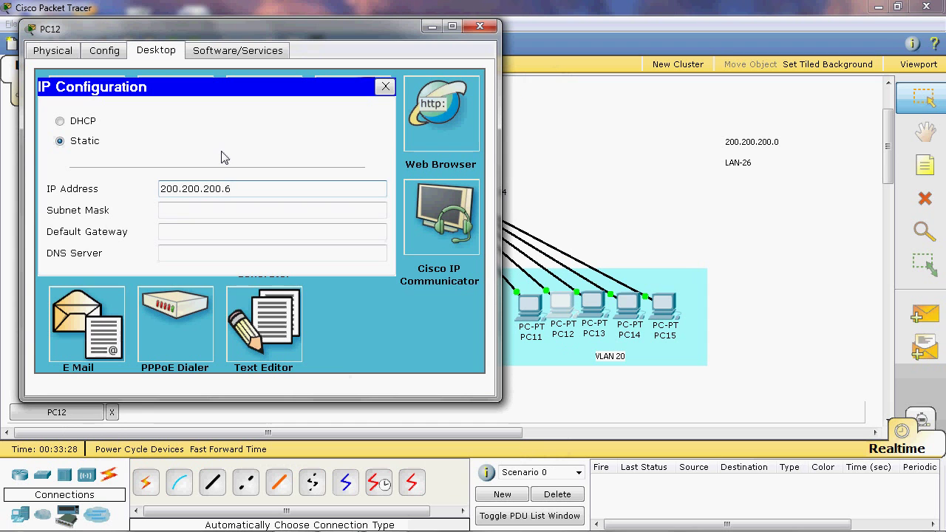
text(8)
click(240, 211)
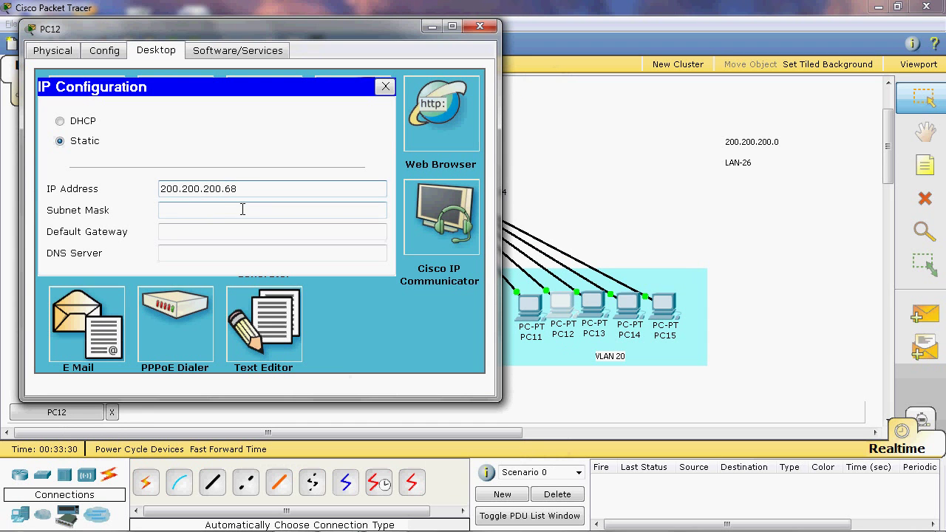
key(BackSpace)
text(7)
Set PC12's mask to 255.255.255.192 and gateway to 200.200.200.65, then close its window
click(242, 210)
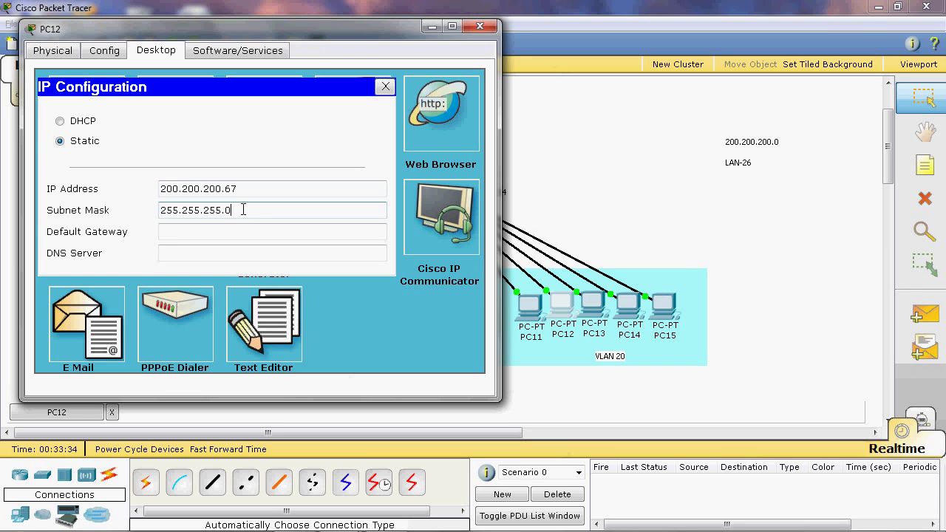
key(BackSpace)
text(192)
click(249, 230)
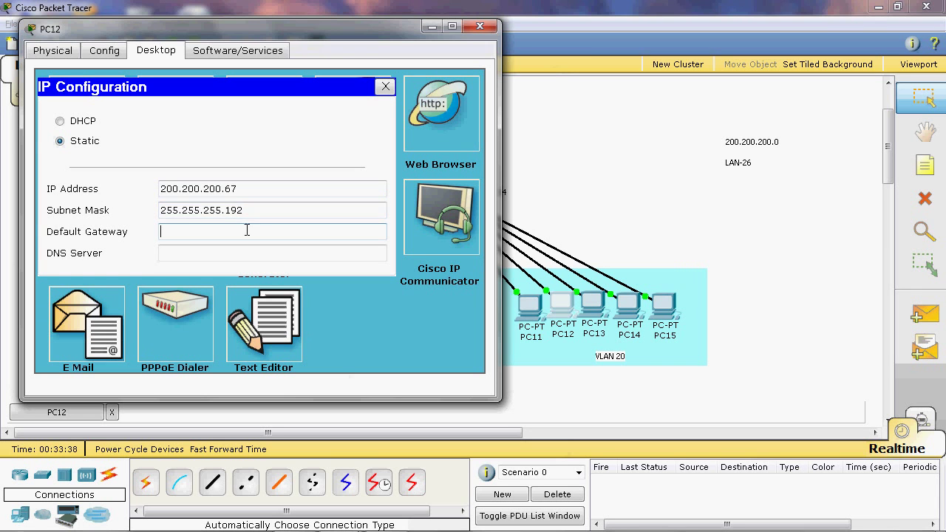
text(200.200.200.65)
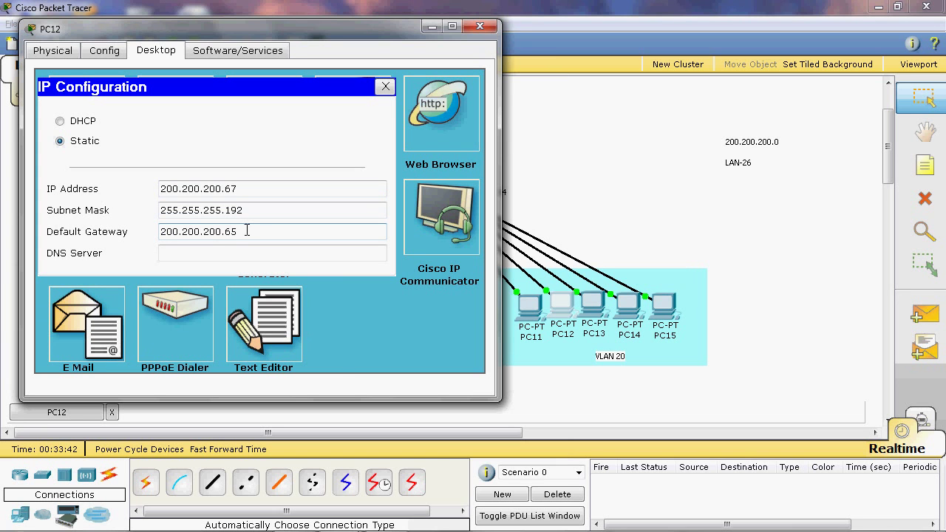
click(480, 26)
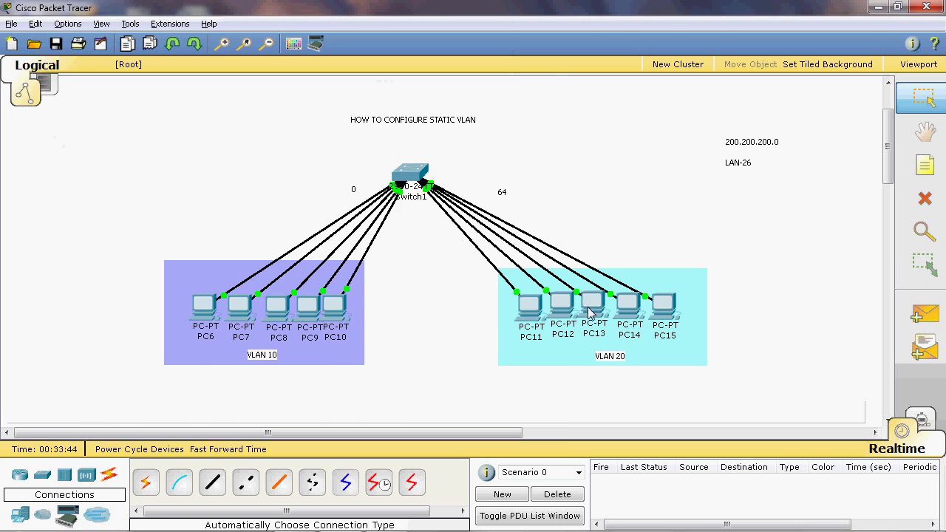
In PC13's IP Configuration, enter 200.200.200.68, mask 255.255.255.192, gateway 200.200.200.65, then close
click(591, 307)
click(210, 105)
click(139, 152)
click(239, 242)
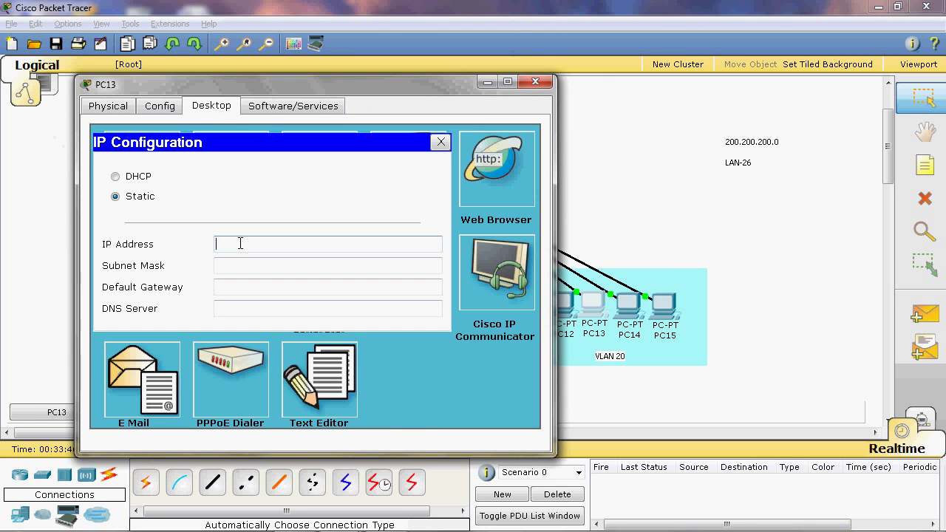
text(200.200.200.68)
click(328, 270)
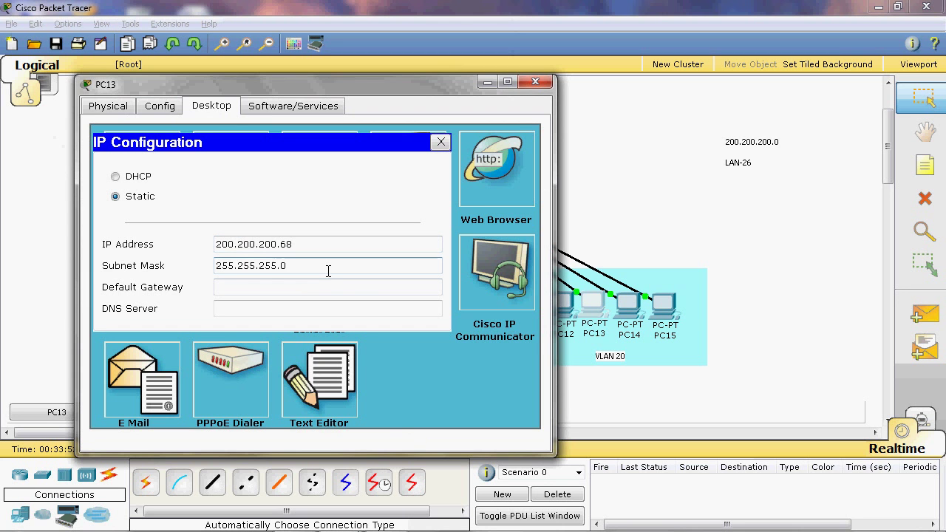
key(BackSpace)
text(192)
click(309, 287)
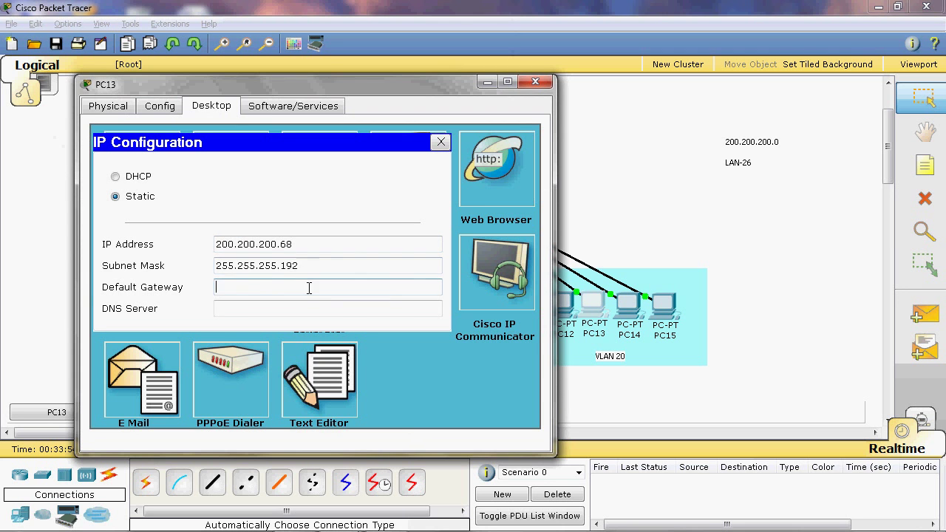
text(200.200.200.65)
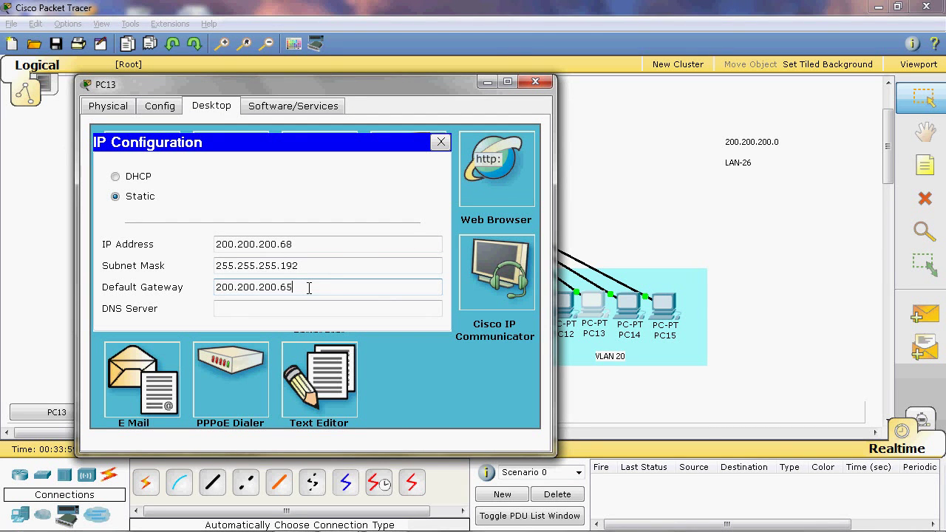
click(536, 81)
In PC14's IP Configuration, enter 200.200.200.69, mask 255.255.255.192 and gateway 200.200.200.65
click(629, 303)
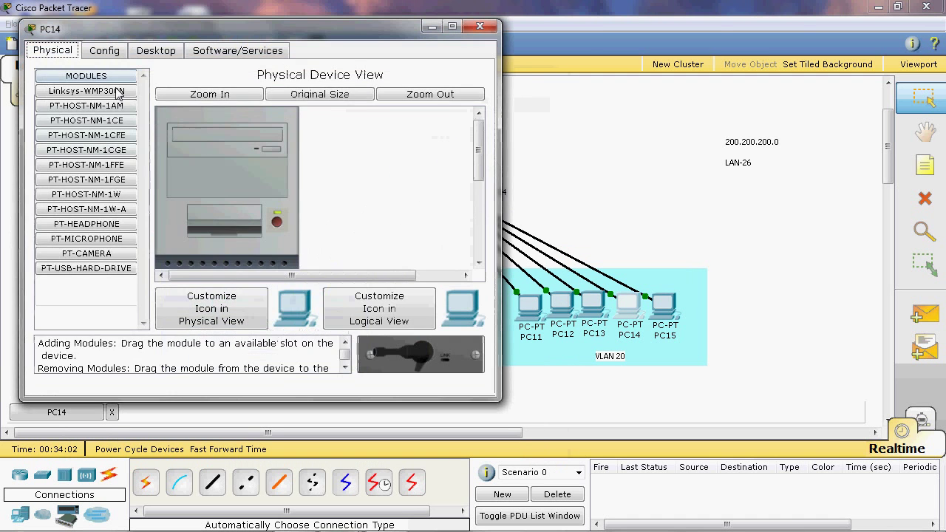
click(156, 50)
click(85, 111)
click(177, 190)
text(200)
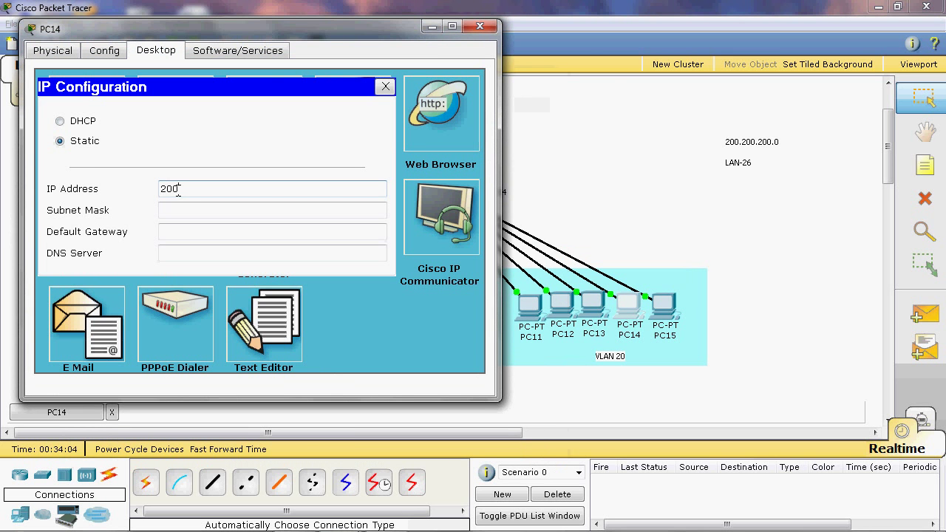
text(.200.200.69)
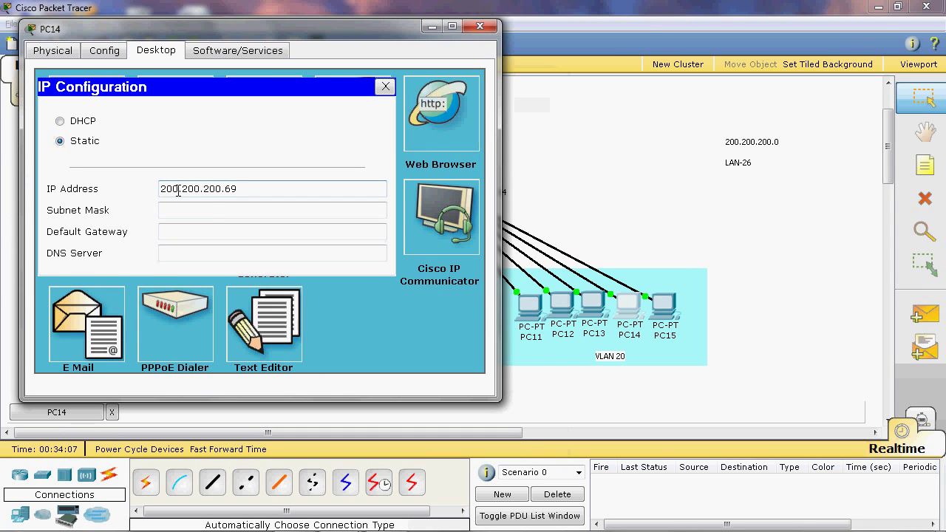
click(252, 215)
key(BackSpace)
text(192)
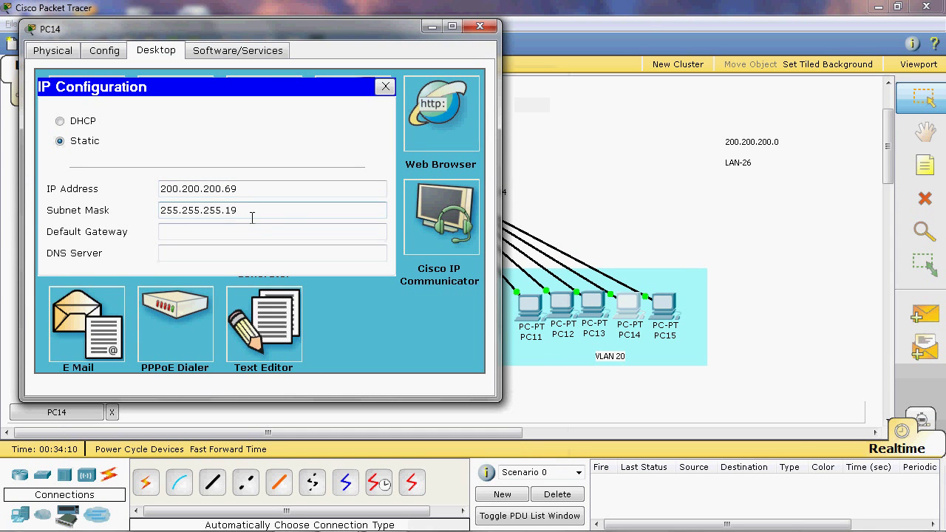
click(239, 232)
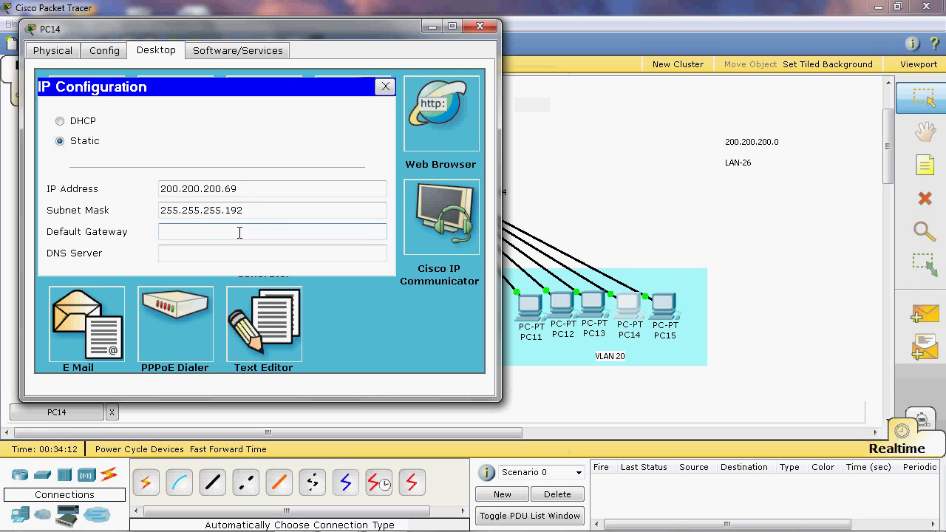
text(200.200.20)
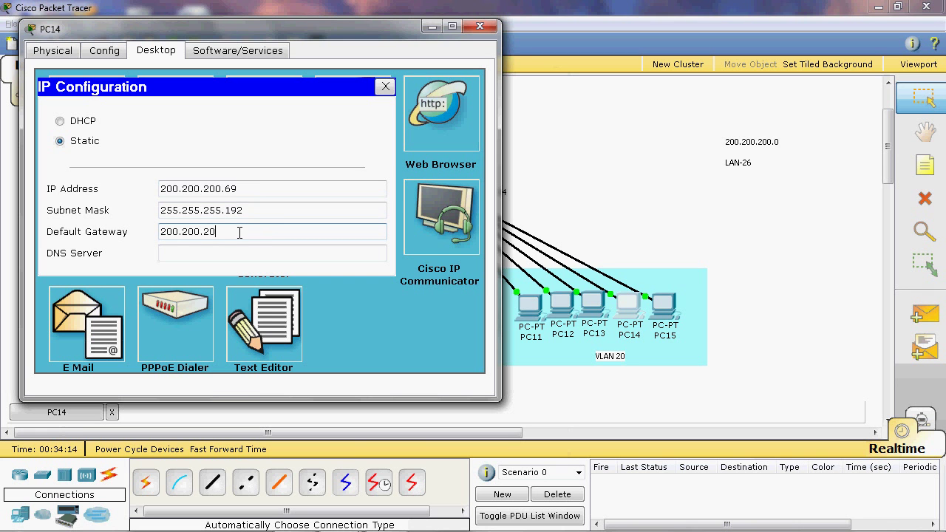
text(0.65)
Close PC14 and enter 200.200.200.70 as PC15's IP address, dismissing the modem message
click(480, 26)
click(663, 303)
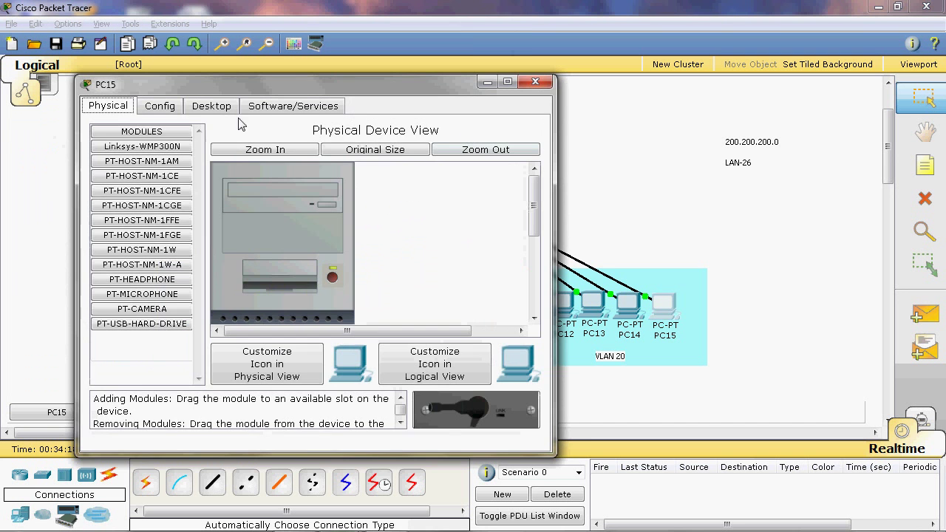
click(211, 106)
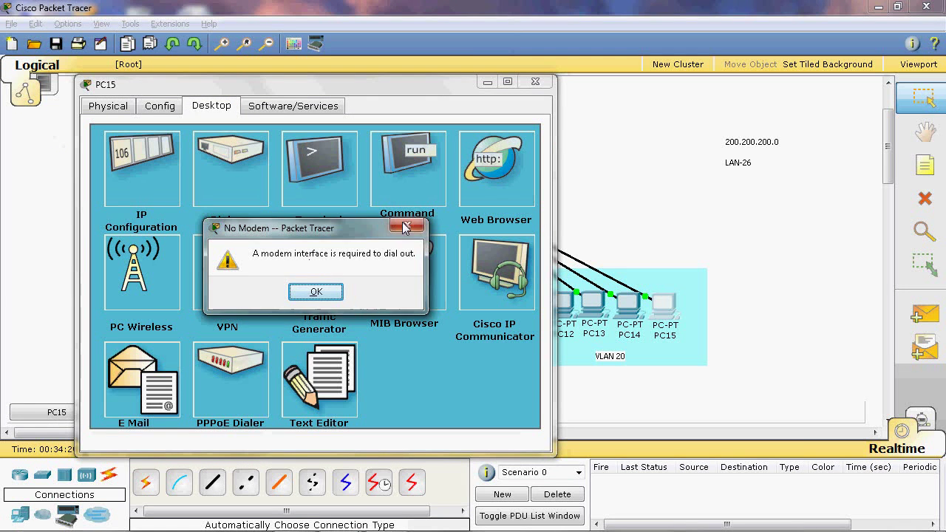
key(Return)
click(170, 187)
click(255, 248)
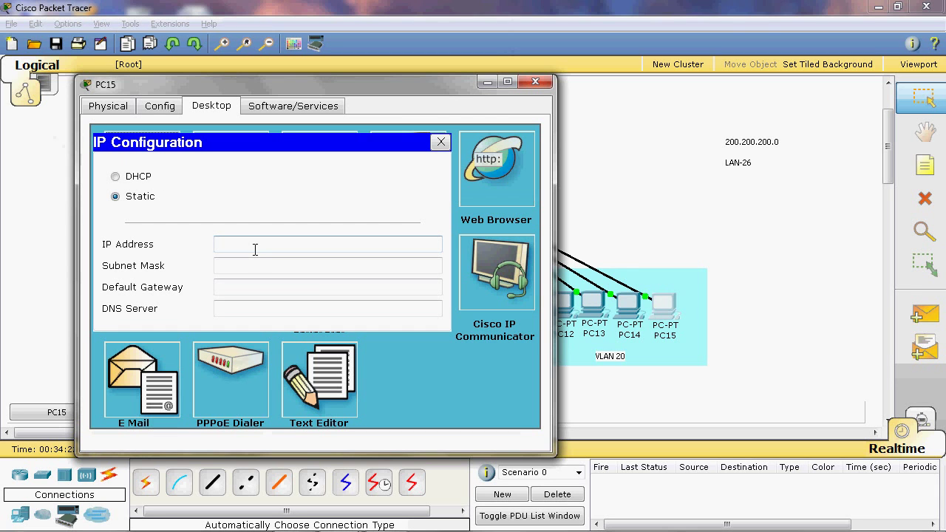
text(200.200.200.70)
Set PC15's mask to 255.255.255.192 and gateway to 200.200.200.65, fixing a typo
click(320, 266)
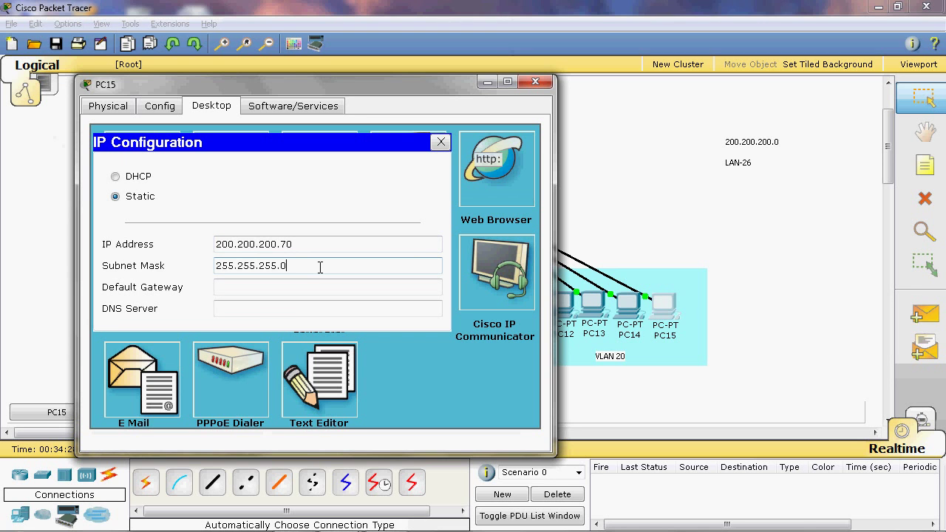
key(BackSpace)
text(192)
click(299, 289)
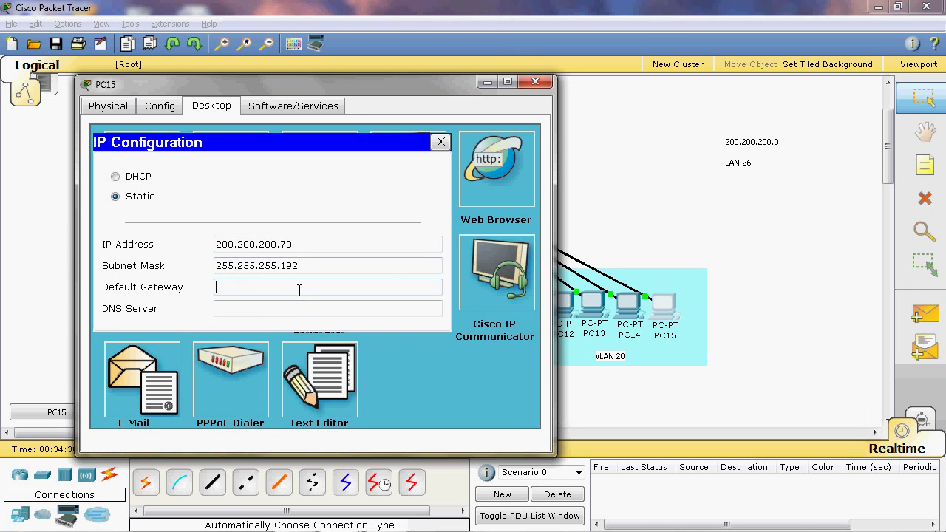
text(200.00)
key(BackSpace)
key(BackSpace)
text(20..0.200.65)
Close PC15's window and open the Command Prompt on PC6
click(535, 82)
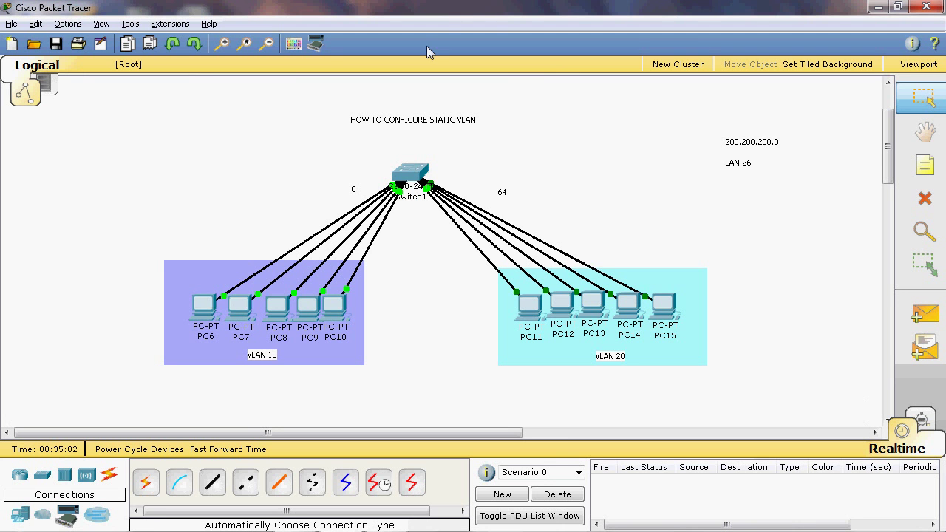
click(201, 316)
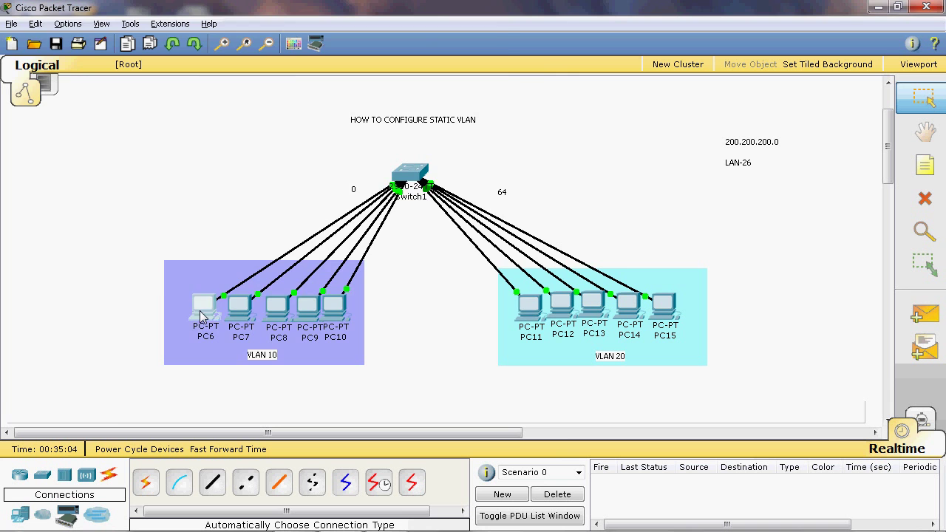
click(352, 111)
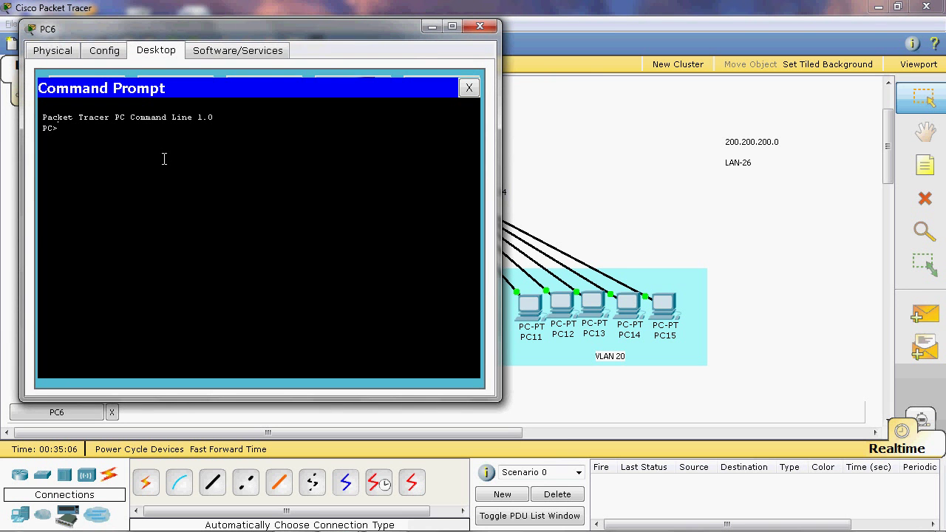
Run ipconfig on PC6 and ping 200.200.200.5, receiving 4 of 4 replies
text(ipconfig)
key(Return)
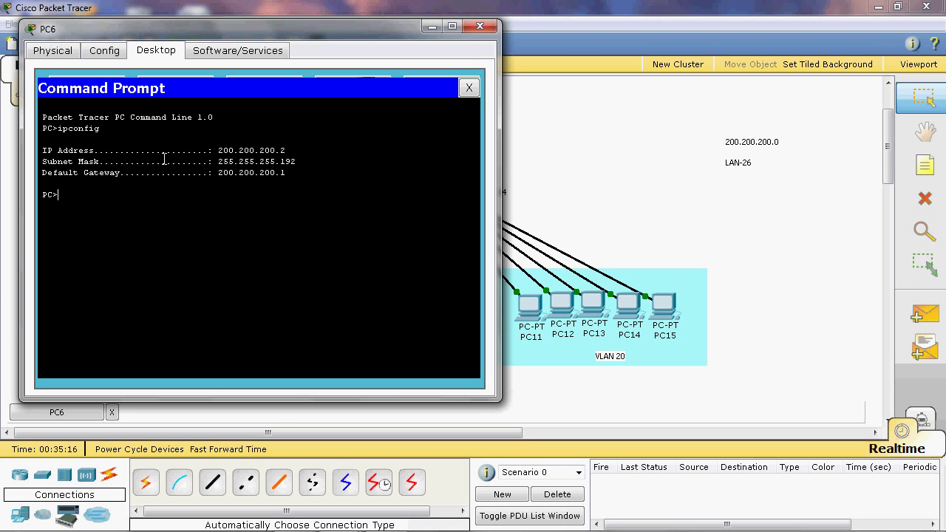
text(ping 200.200.200.5)
key(Return)
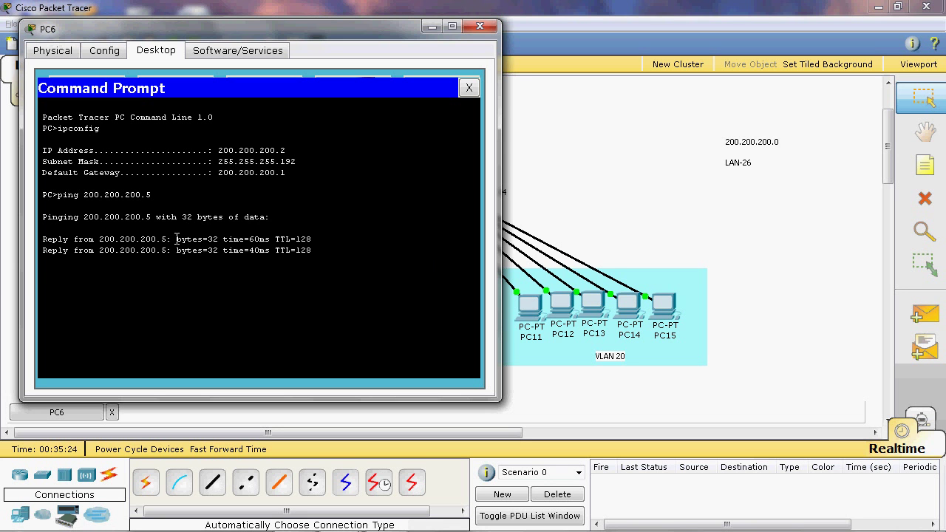
Ping 200.200.200.66 in the other VLAN from PC6, which times out
click(579, 174)
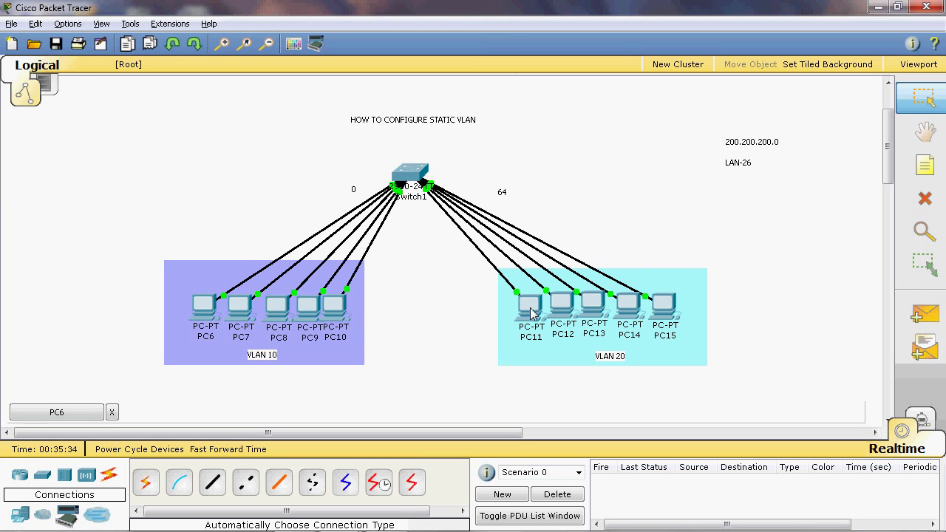
mouse_move(530, 313)
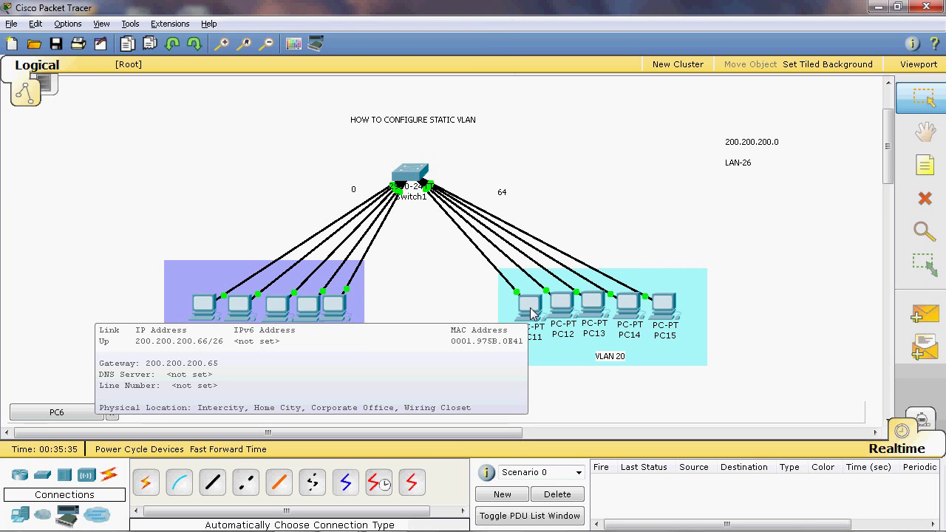
click(52, 411)
text(pin)
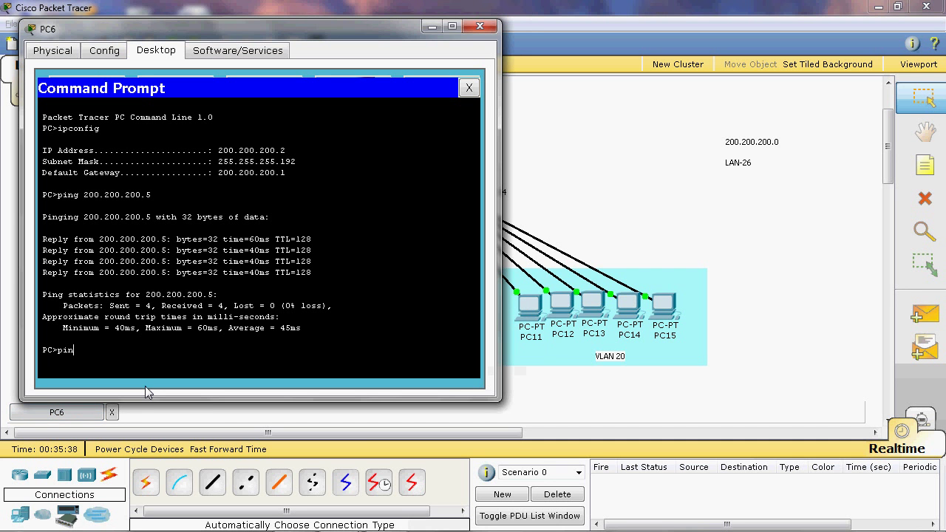
text(g 200.200.200.66)
key(Return)
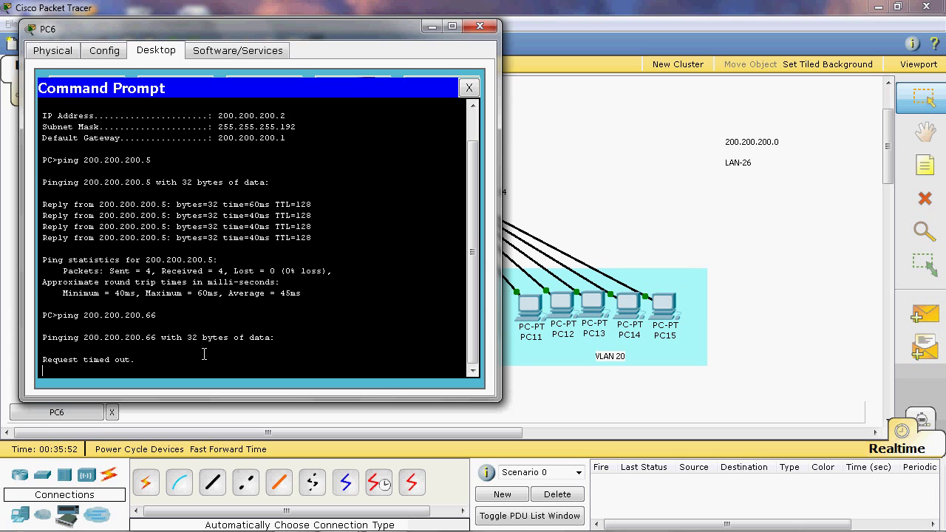
Nudge Switch1 down-right, move the title note left, and close PC6's window
click(538, 213)
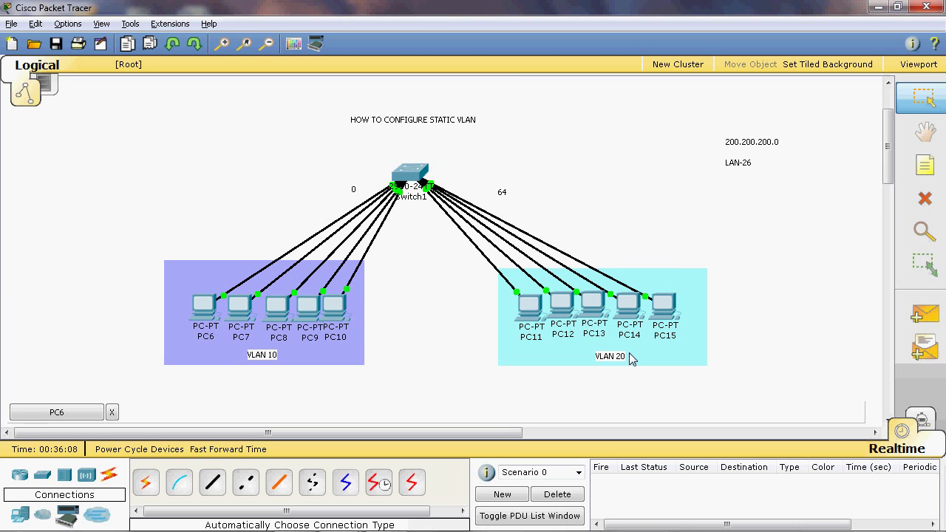
drag(408, 177, 420, 198)
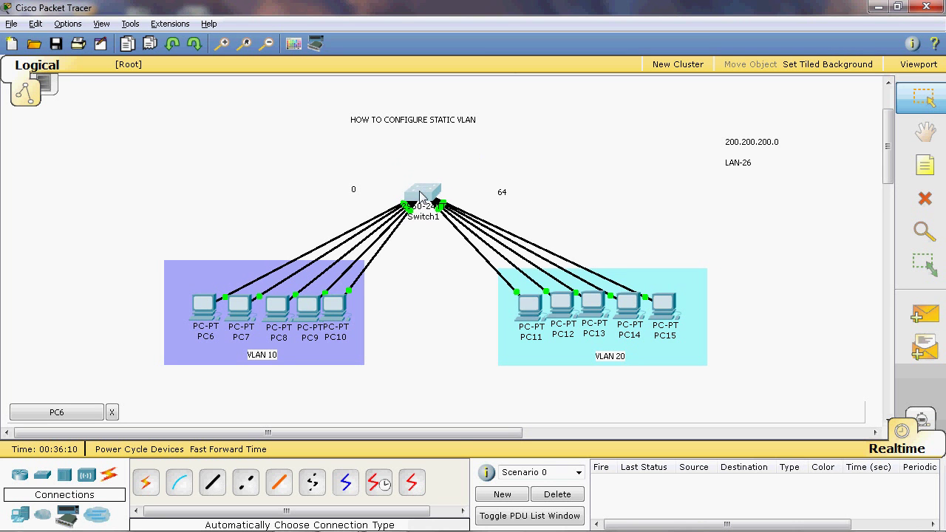
drag(403, 127, 193, 124)
click(112, 414)
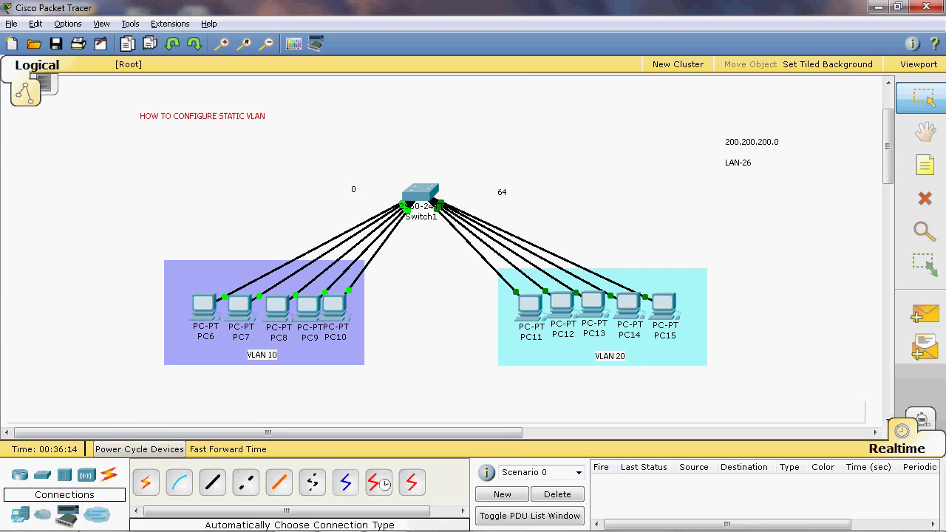
Place a Custom Made 2811 router above Switch1 and link them with an automatic connection cable
click(65, 520)
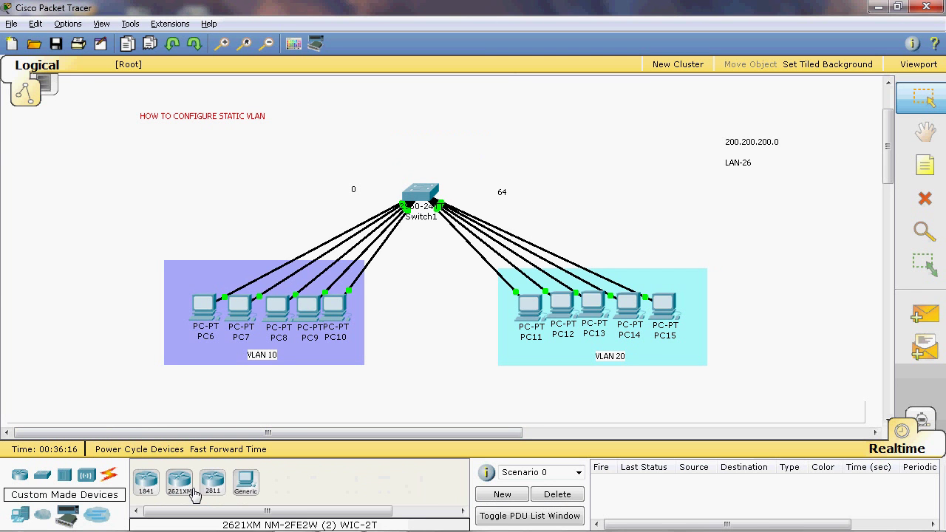
click(212, 481)
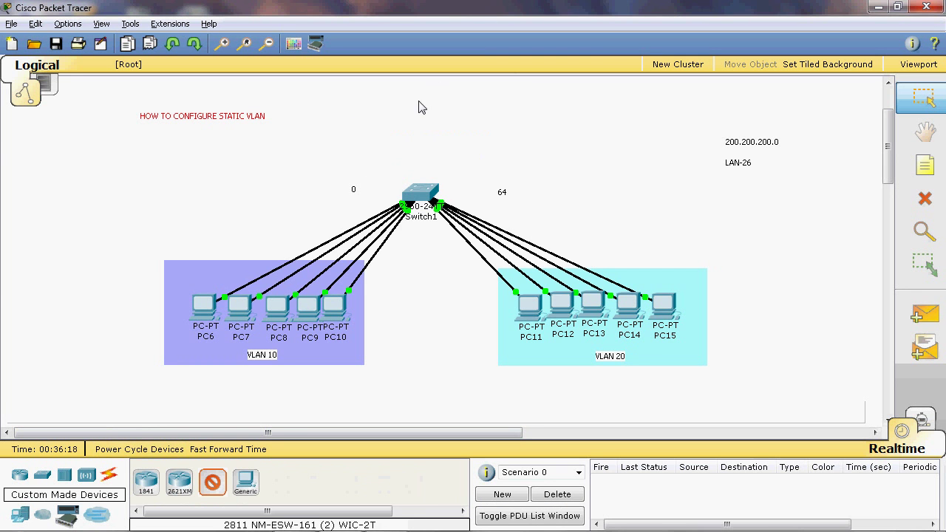
click(420, 104)
click(111, 478)
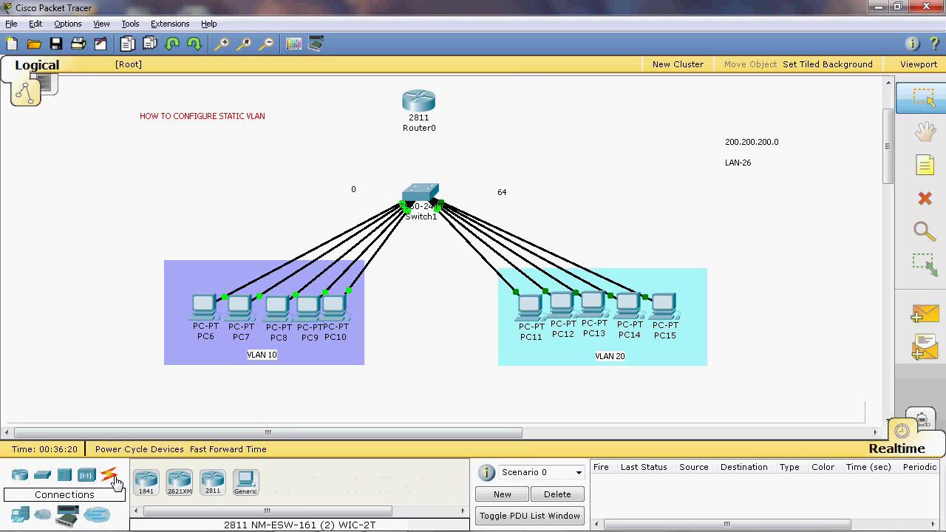
click(151, 485)
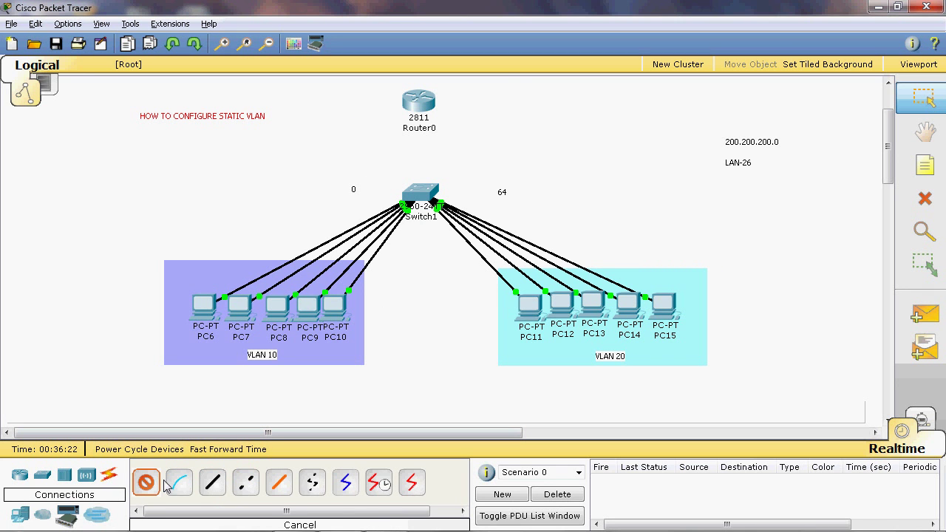
click(419, 107)
click(425, 189)
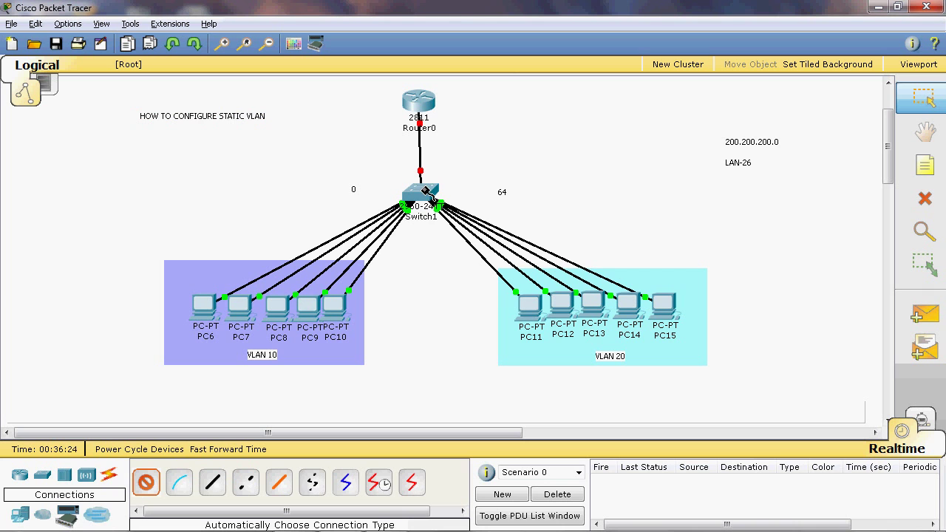
click(920, 111)
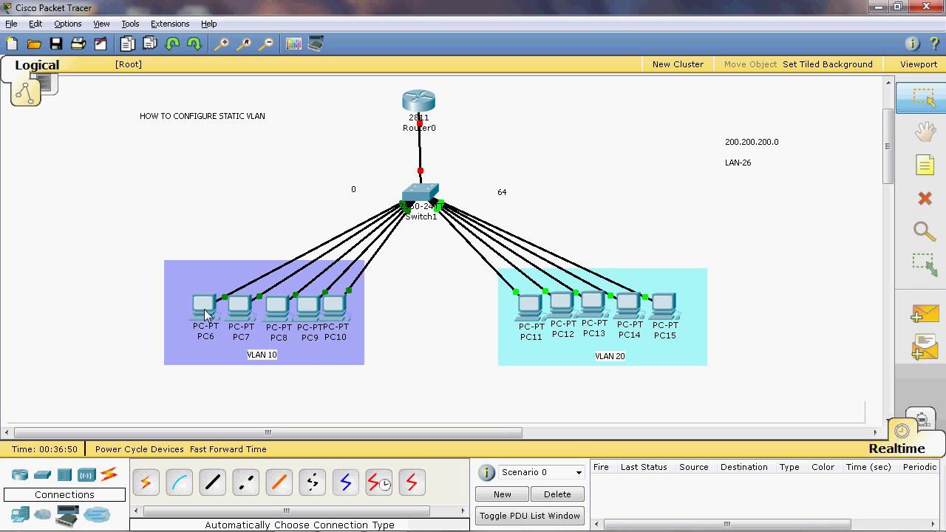
Bring up Router0's device window from the Logical workspace
mouse_move(206, 314)
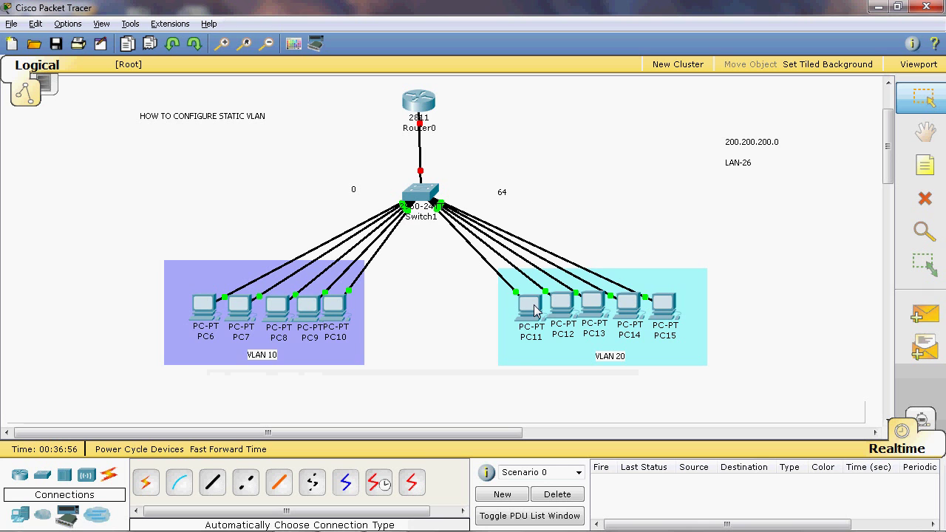
mouse_move(535, 310)
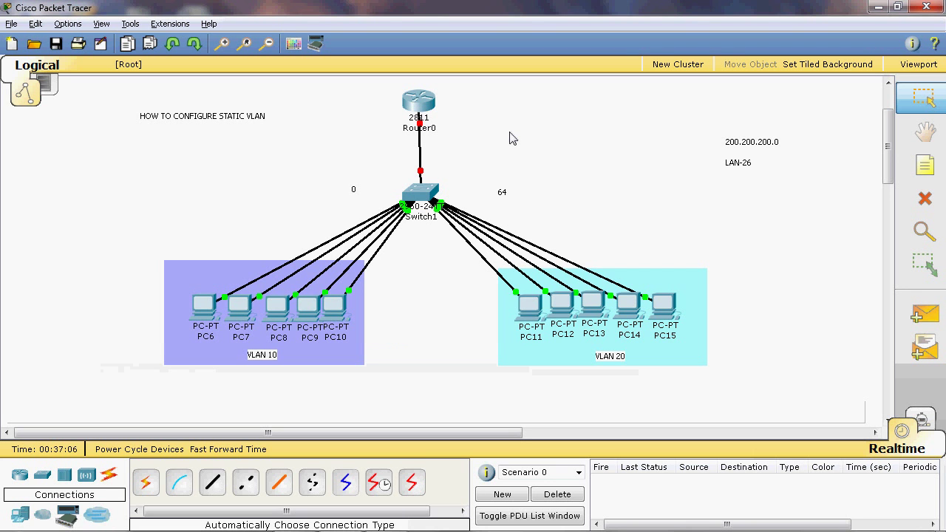
In Router0's CLI, answer 'no' to skip the initial configuration dialog
mouse_move(424, 132)
click(422, 110)
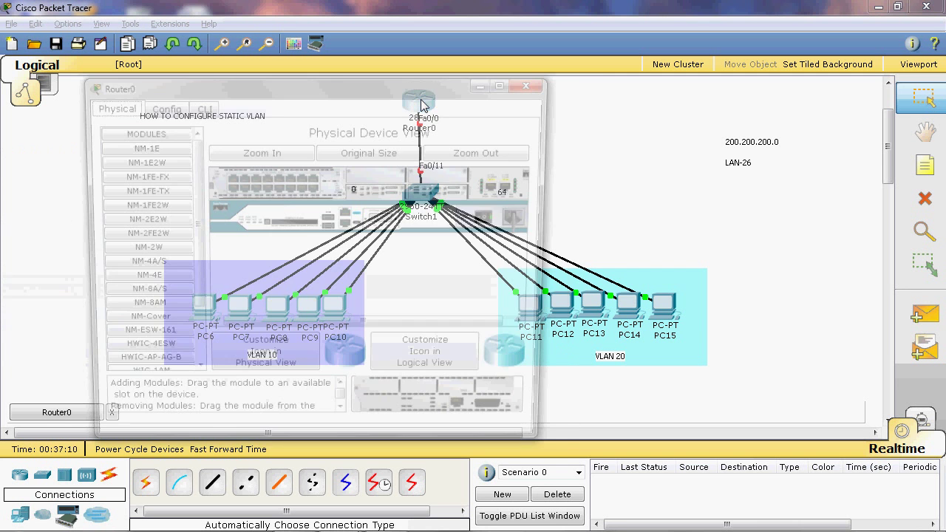
click(200, 106)
text(n)
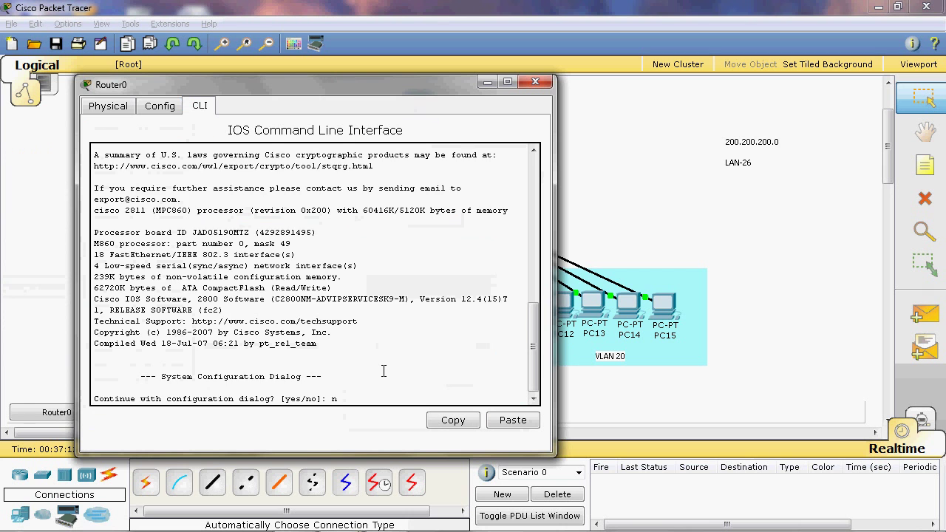
text(o)
key(Return)
Bring up fa0/0 with en, conf t, int fa0/0, no shut, exit; then minimize Router0
key(Return)
text(en)
key(Return)
text(conf )
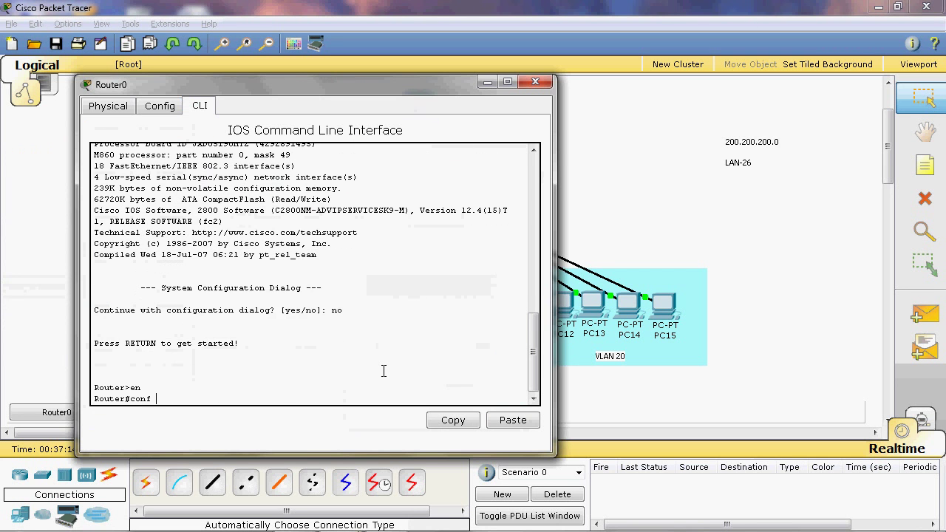
text(t)
key(Return)
text(int fa)
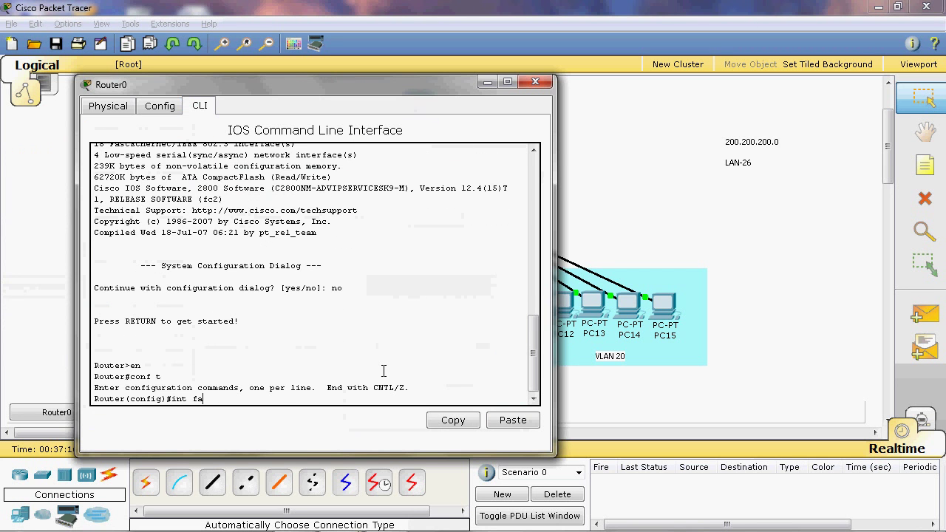
text(0/0)
key(Return)
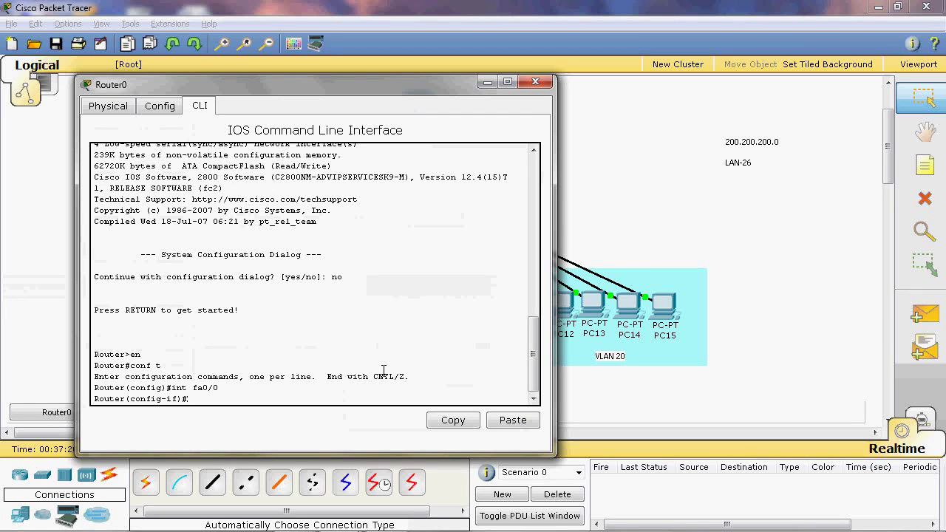
text(no shut)
key(Return)
text(er(config-if)#e)
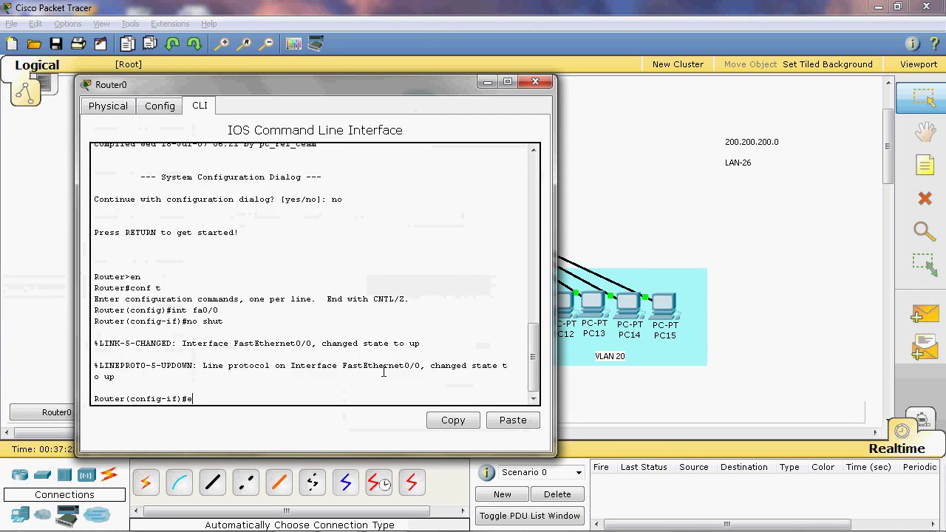
text(xit)
key(Return)
click(653, 151)
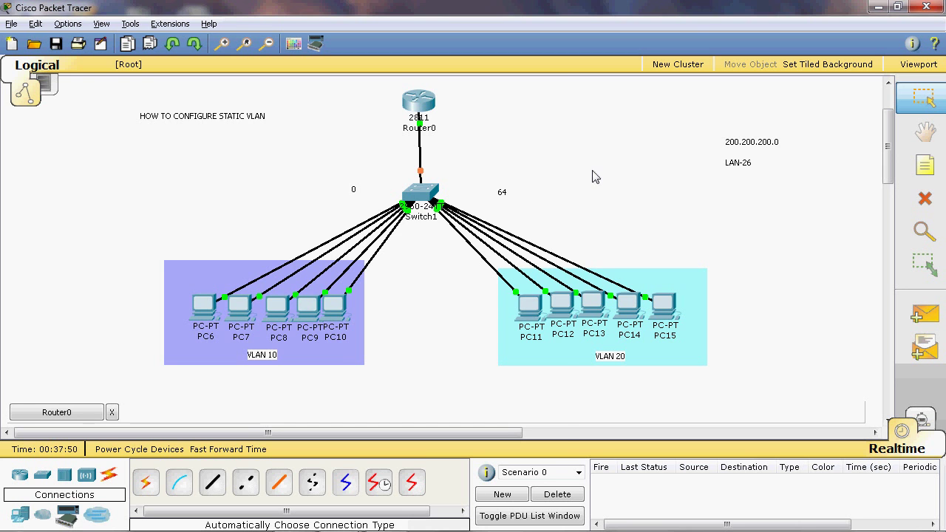
On Router0, create subinterface fa0/0.1 with dot1Q encapsulation for VLAN 10
click(90, 412)
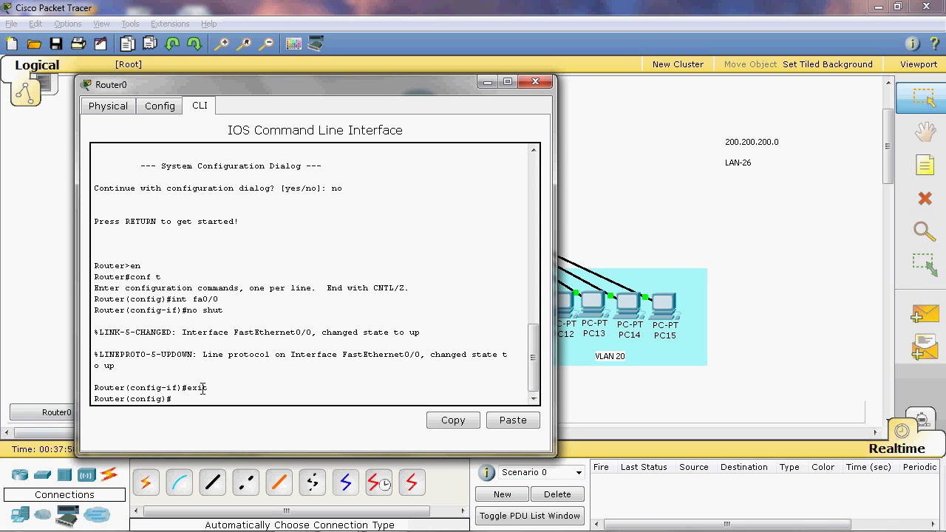
text(int fa0/0.1)
key(Return)
key(Return)
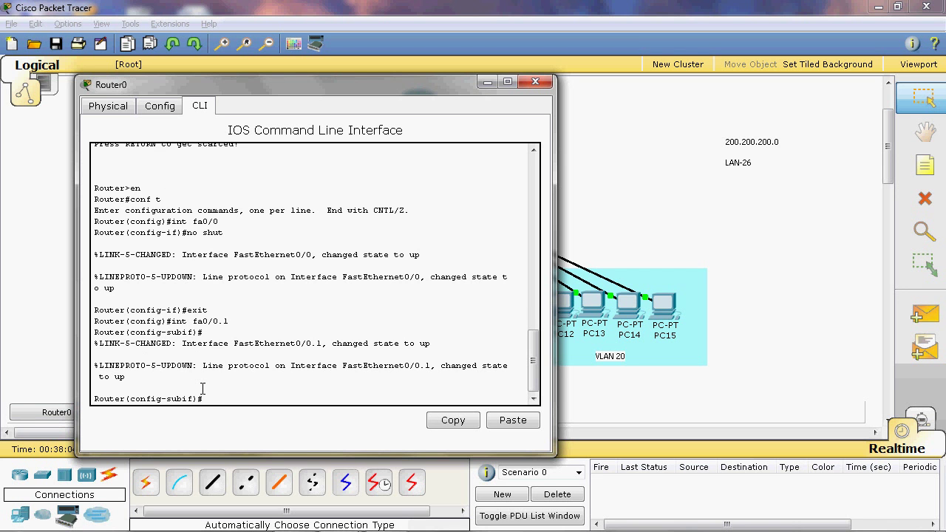
text(en)
key(Tab)
text(do)
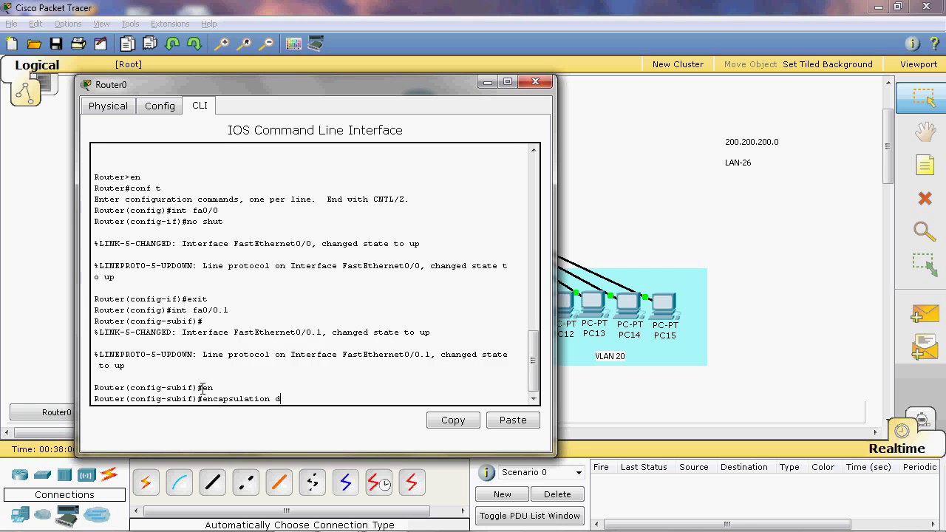
key(Tab)
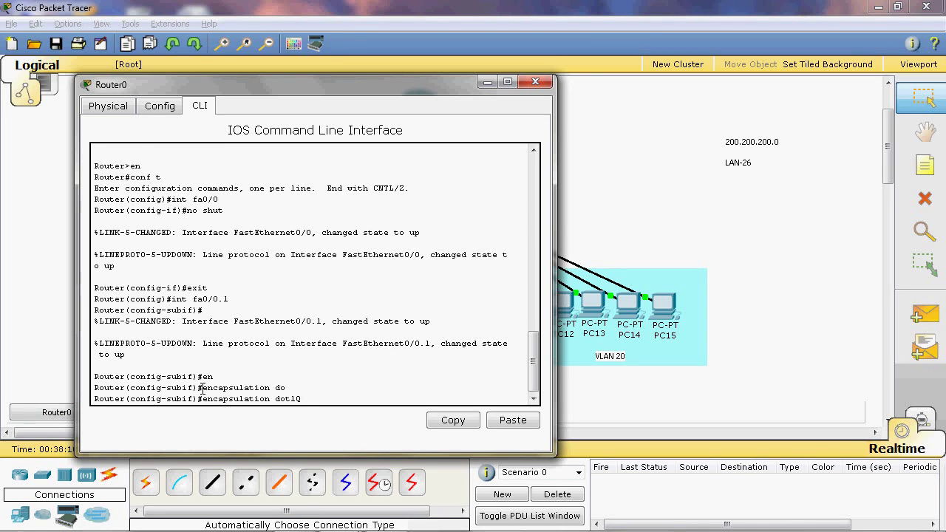
text(10)
key(Return)
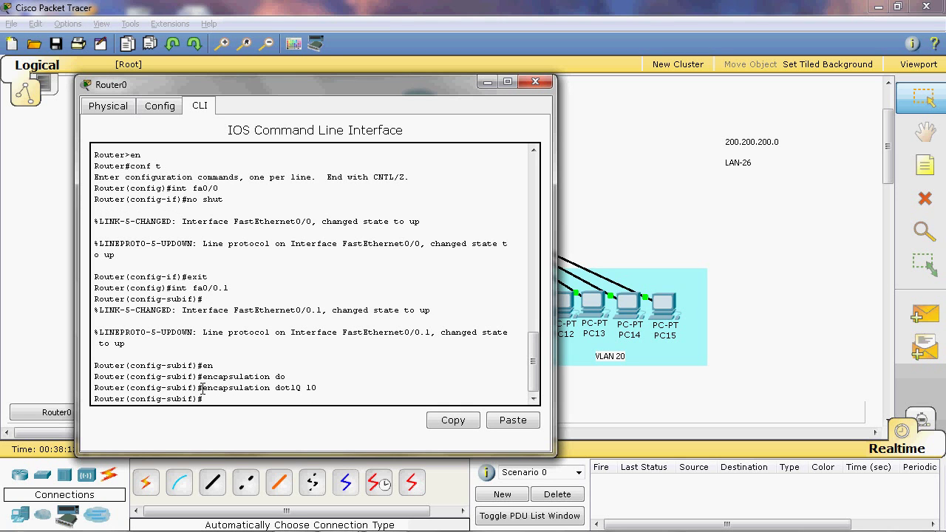
Give fa0/0.1 the address 200.200.200.1 255.255.255.192 and bring it up
text(ip add)
key(Tab)
text(200)
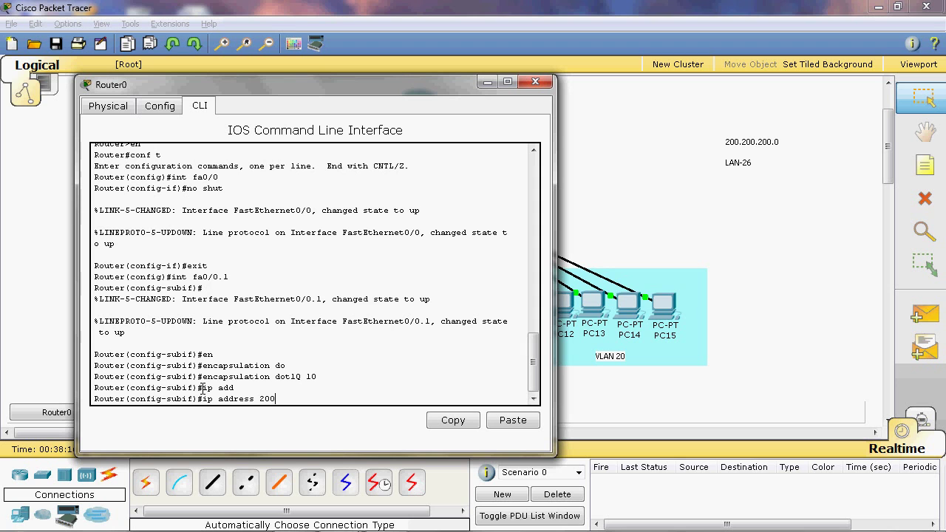
text(.200.200.1 255.255.255.192)
key(Return)
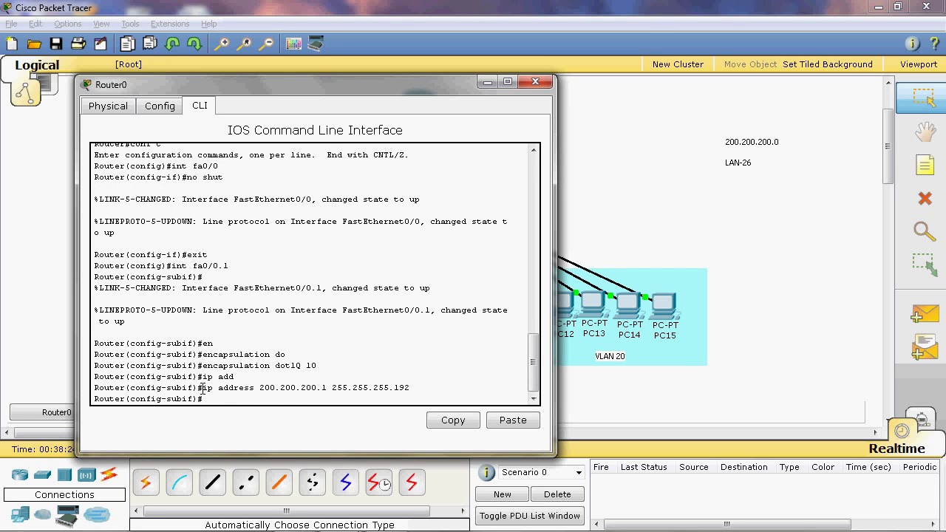
text(no shut)
key(Return)
text(exit)
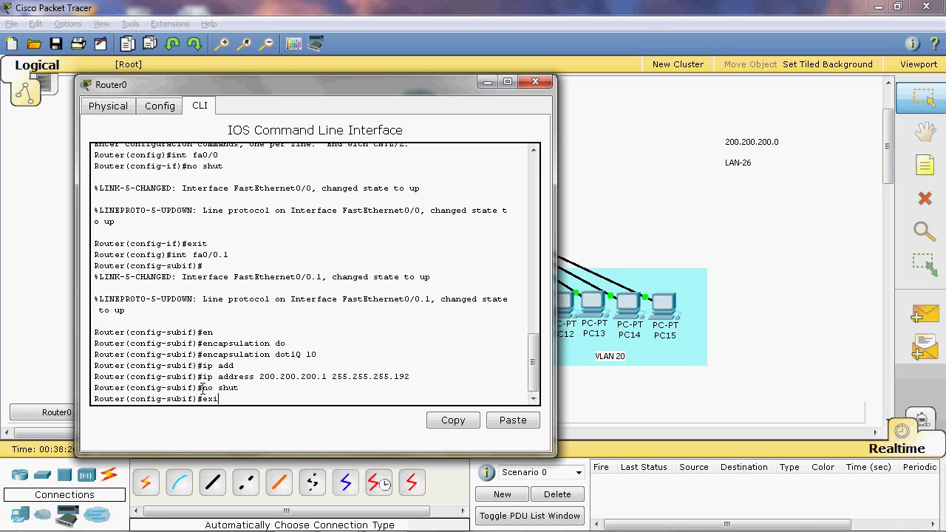
key(Return)
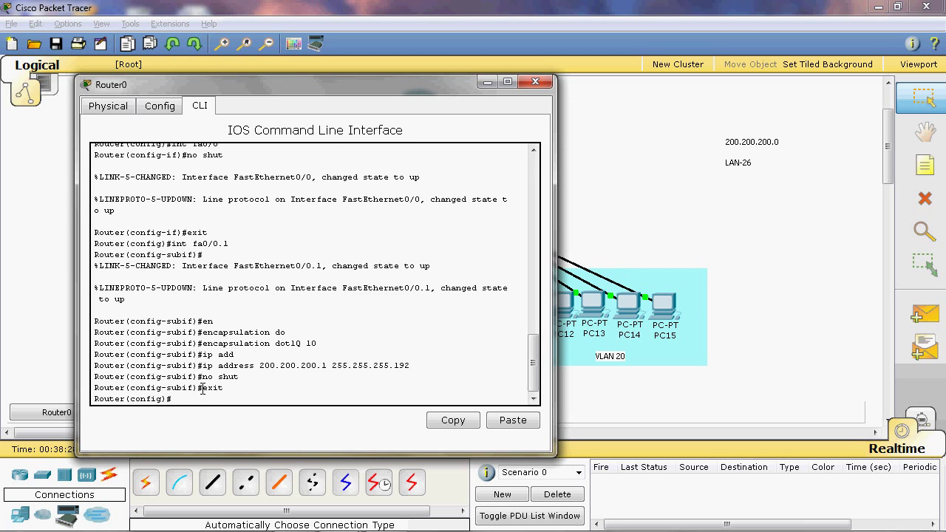
Create subinterface fa0/0.2 with dot1Q encapsulation for VLAN 20
text(int fa0/0.2)
key(Return)
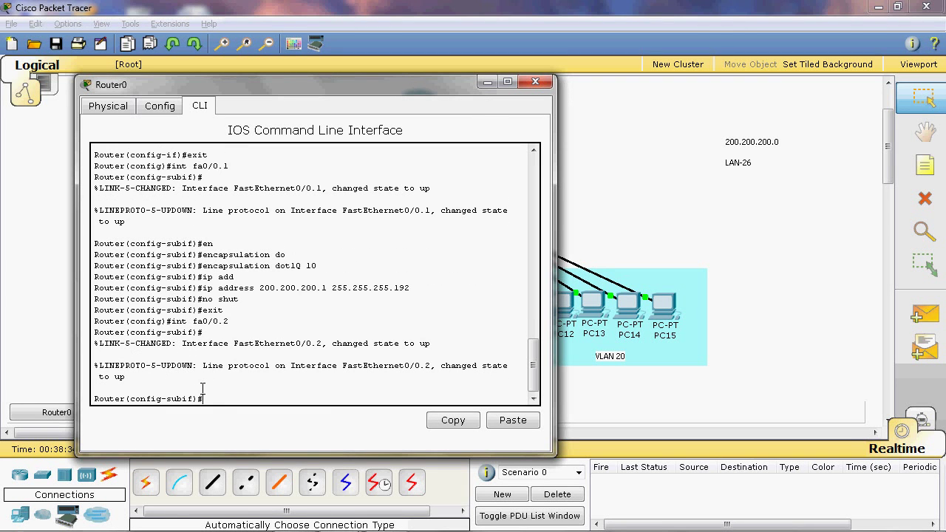
text(en)
key(Tab)
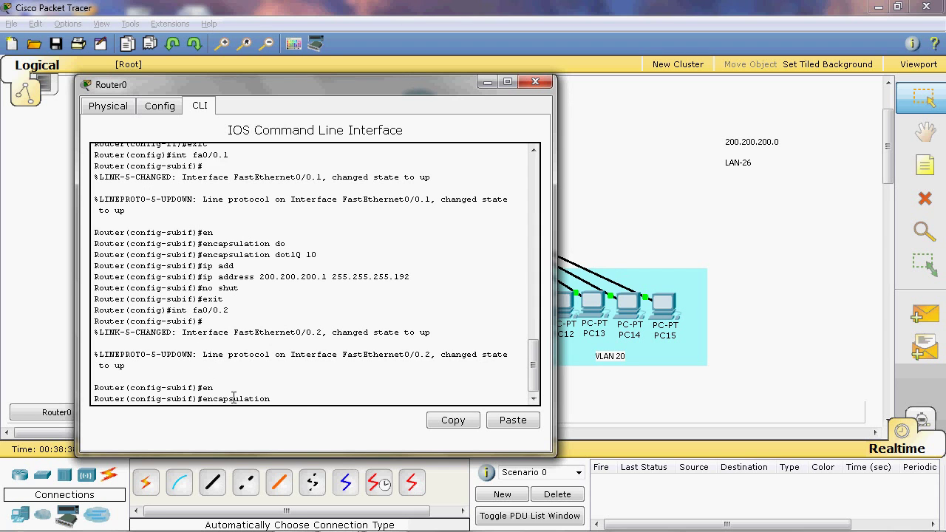
text(do)
key(Tab)
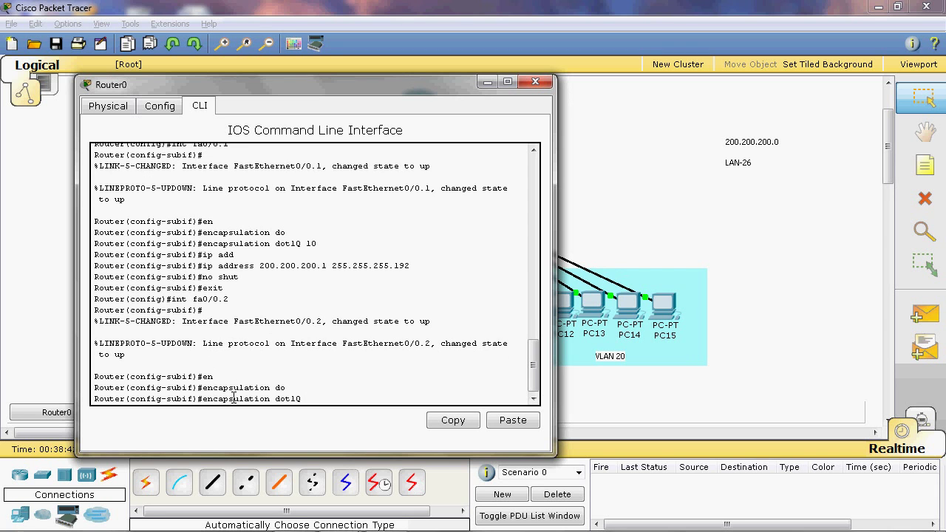
text(20)
key(Return)
Give fa0/0.2 the address 200.200.200.65 255.255.255.192 and bring it up
text(ip add)
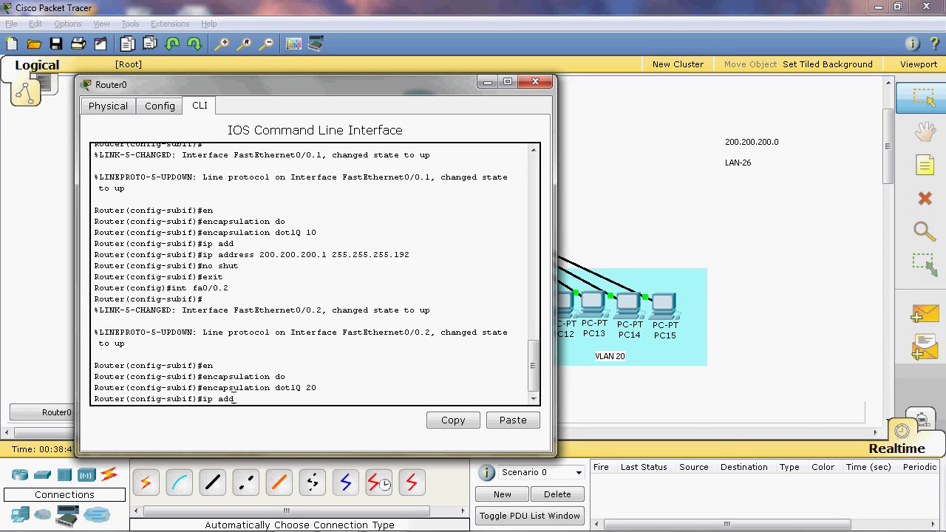
key(Tab)
text(2)
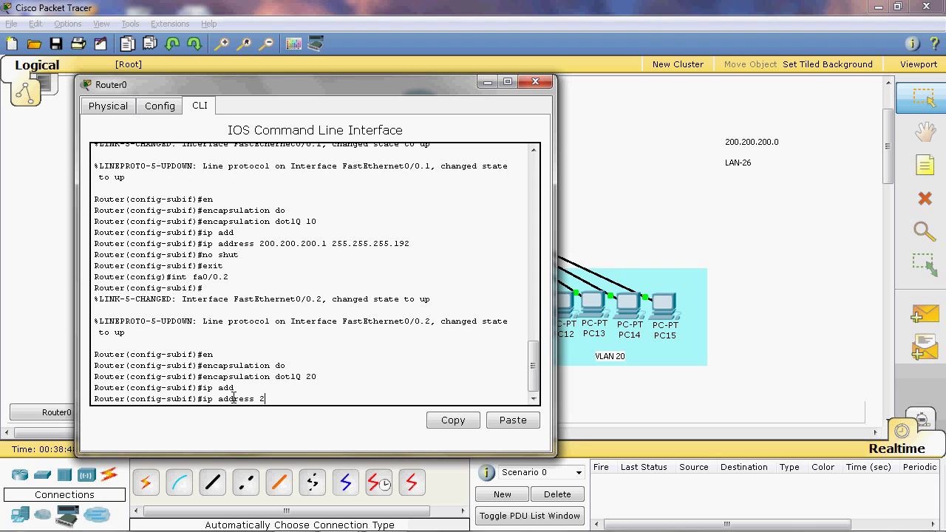
text(00.200.200.)
text(65)
key(Return)
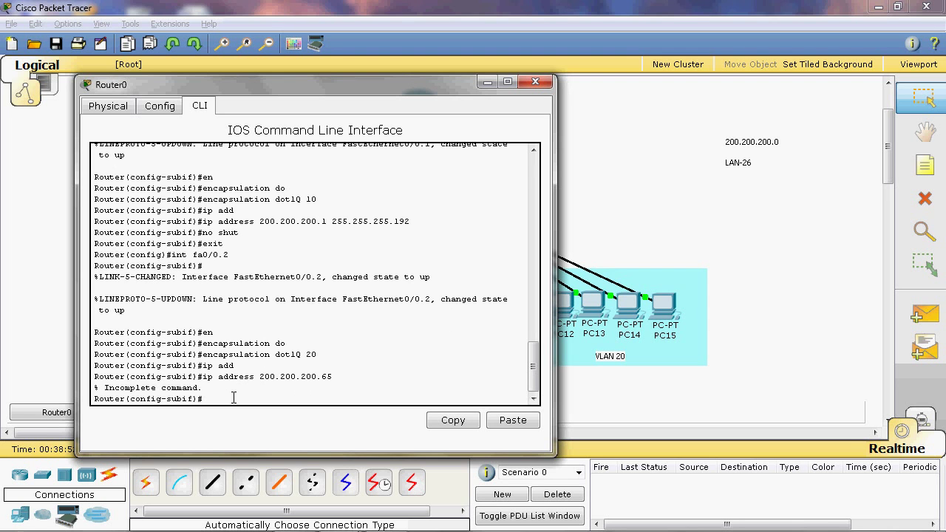
key(Up)
text(255.255.255.192)
key(Return)
text(no)
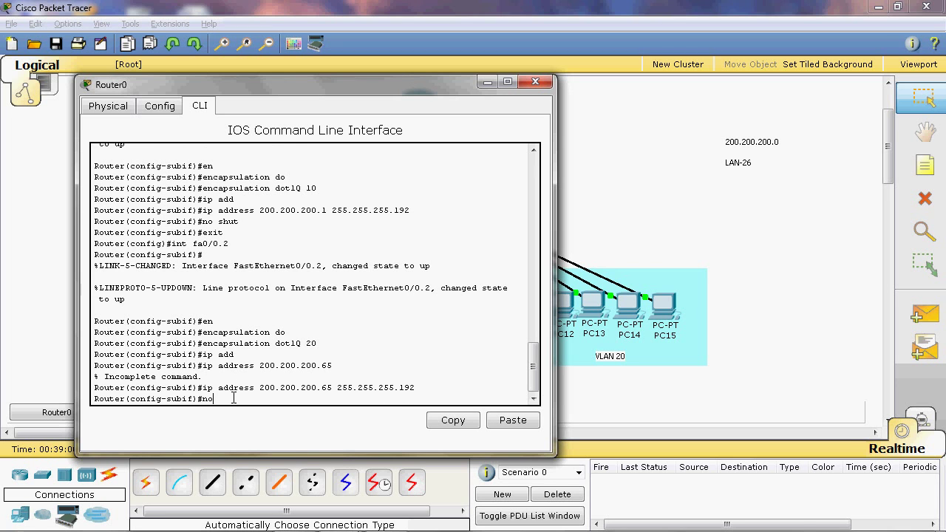
text( shut)
key(Return)
text(exi)
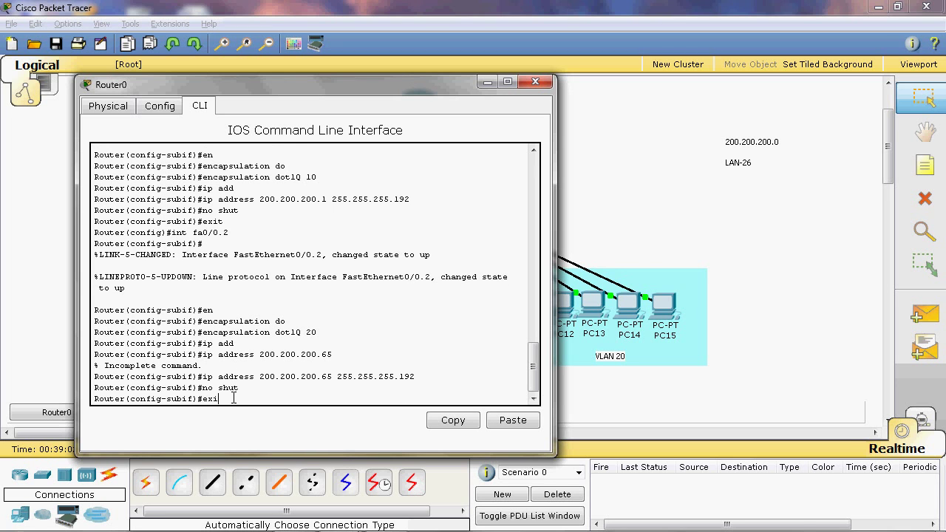
text(t)
key(Return)
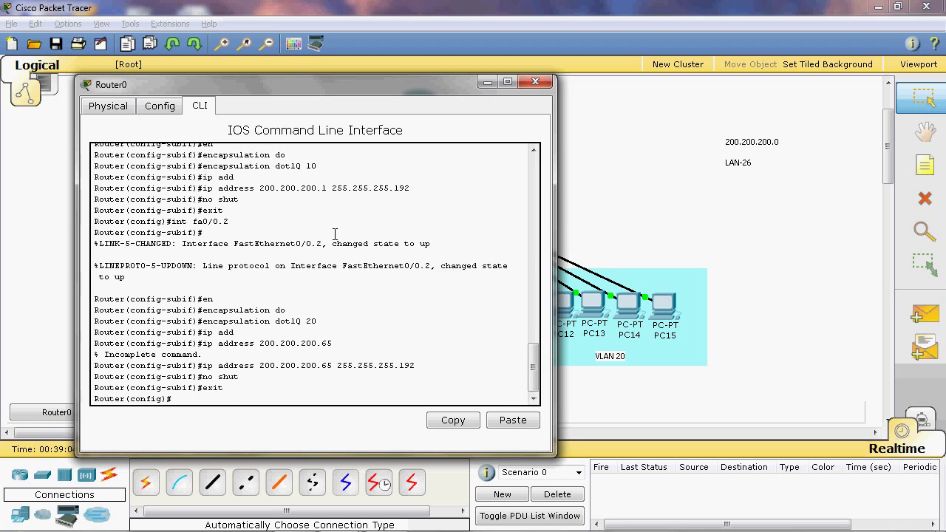
Bring the topology workspace in front of Router0's CLI window
click(613, 122)
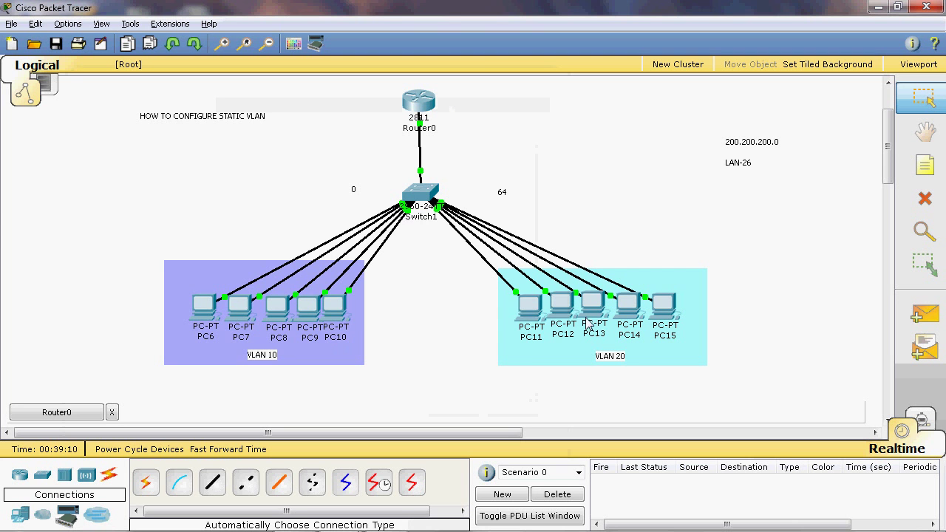
mouse_move(421, 107)
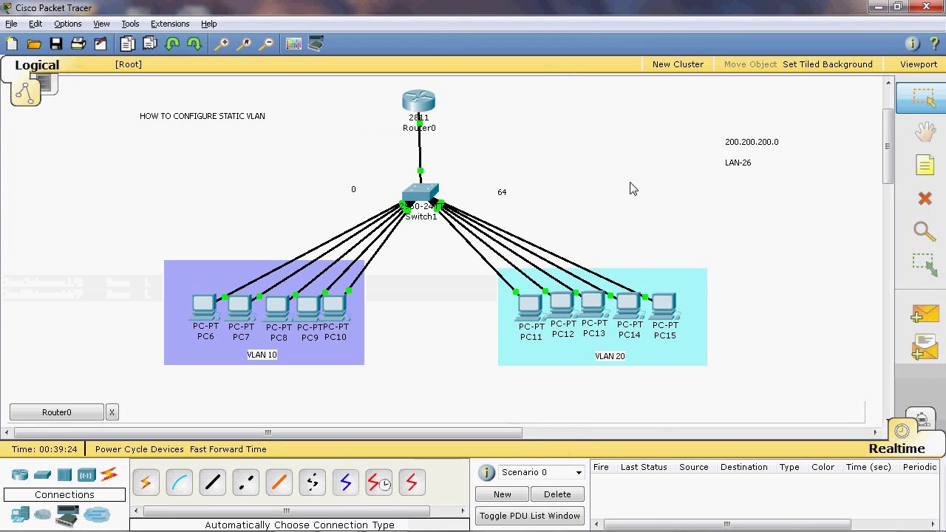
click(111, 411)
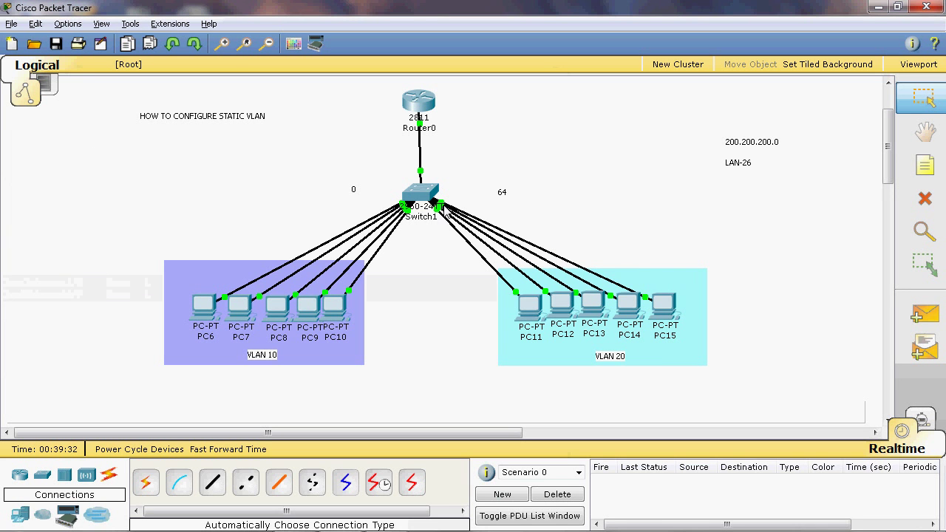
mouse_move(425, 179)
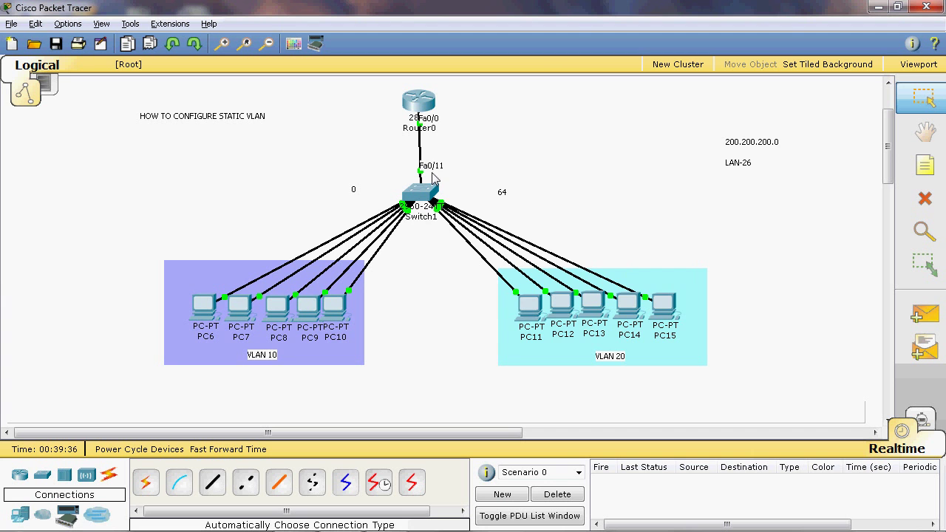
In Switch1's CLI, enter global configuration and select interface Fa0/11
mouse_move(464, 194)
mouse_move(412, 215)
mouse_move(421, 176)
click(418, 195)
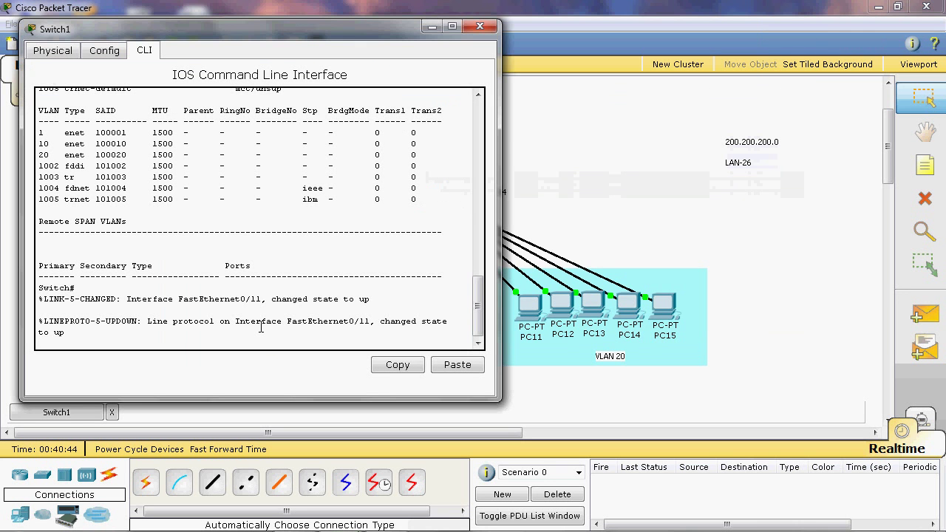
key(Return)
text(conf t)
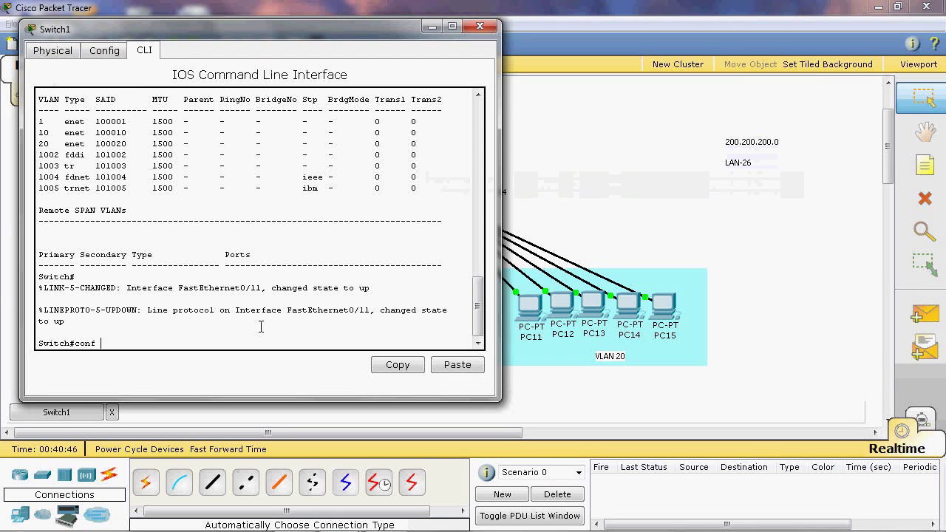
key(Return)
text(int)
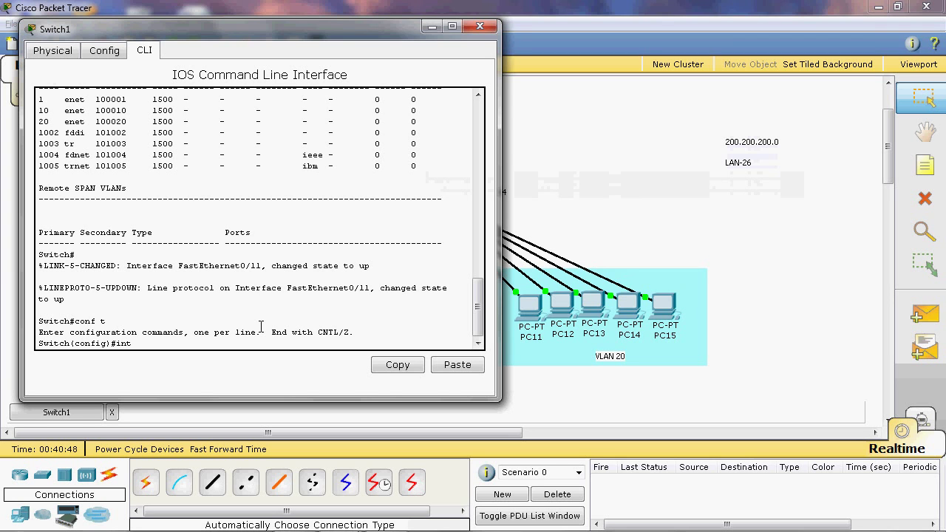
text( fa0/11)
key(Return)
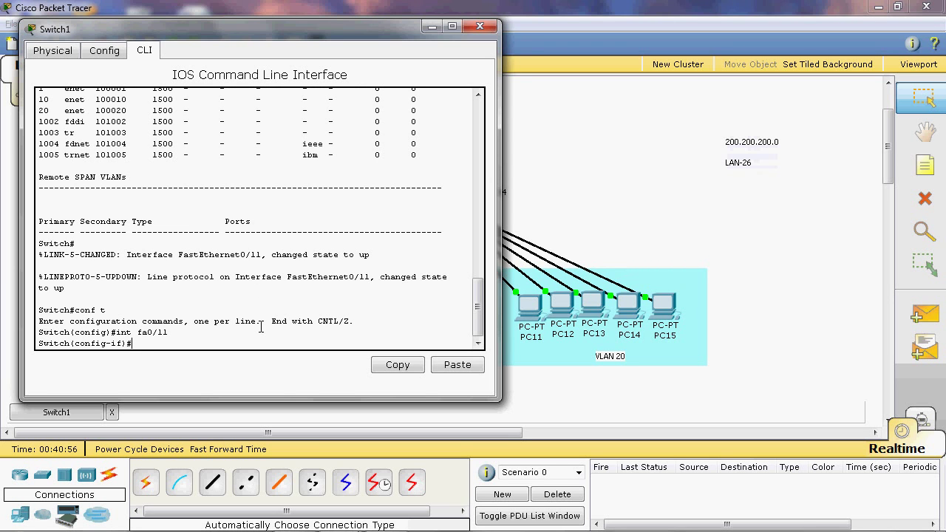
Set Fa0/11 to switchport mode trunk
text(sw)
key(Tab)
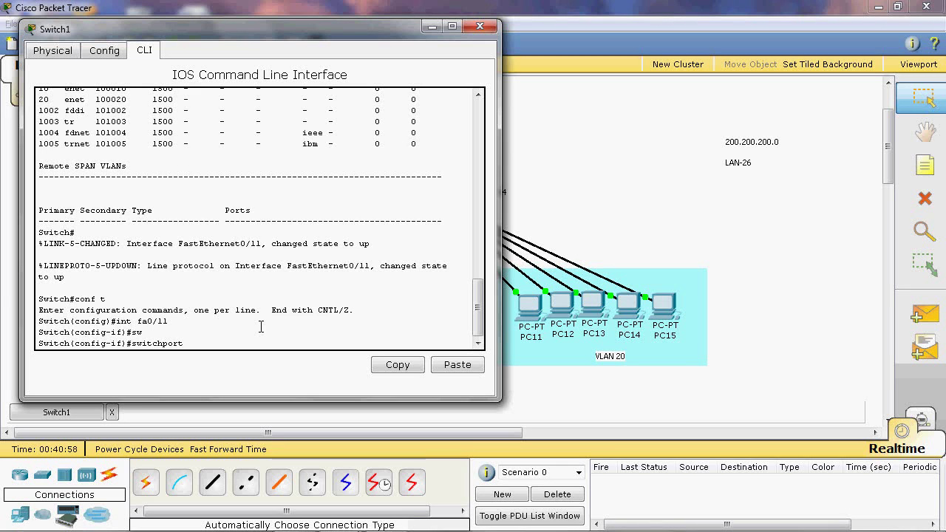
text(m)
key(Tab)
text(tru)
key(Tab)
key(Return)
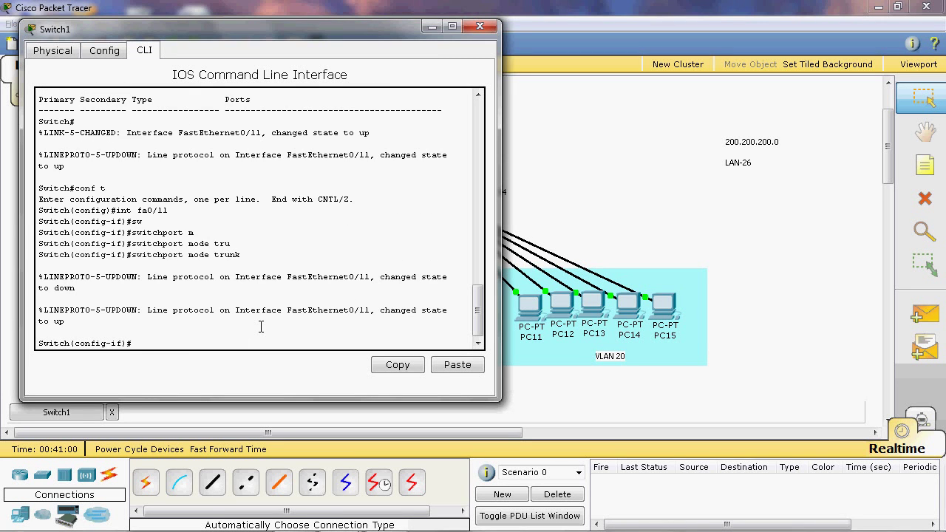
text(exit)
key(Return)
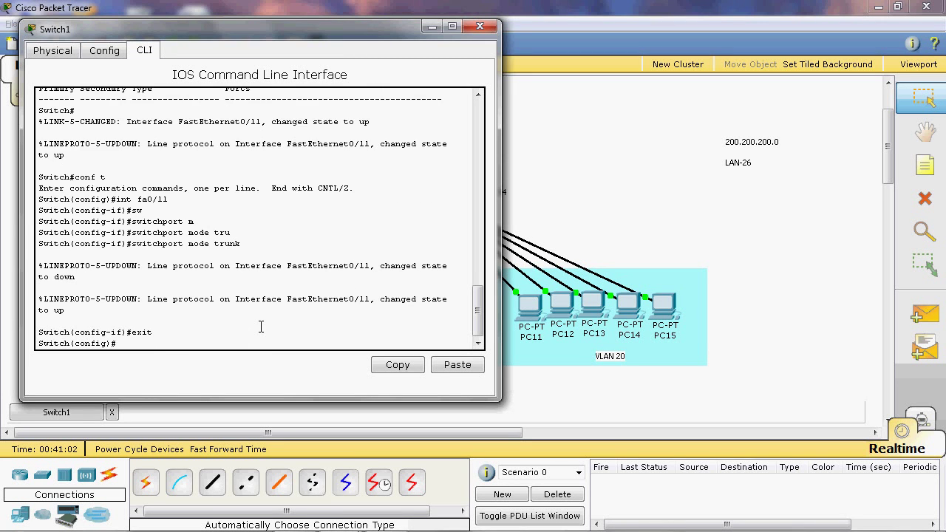
Confirm with show interfaces trunk that Fa0/11 trunks VLANs 1, 10, 20, then close the console
key(ctrl+z)
text(show inter)
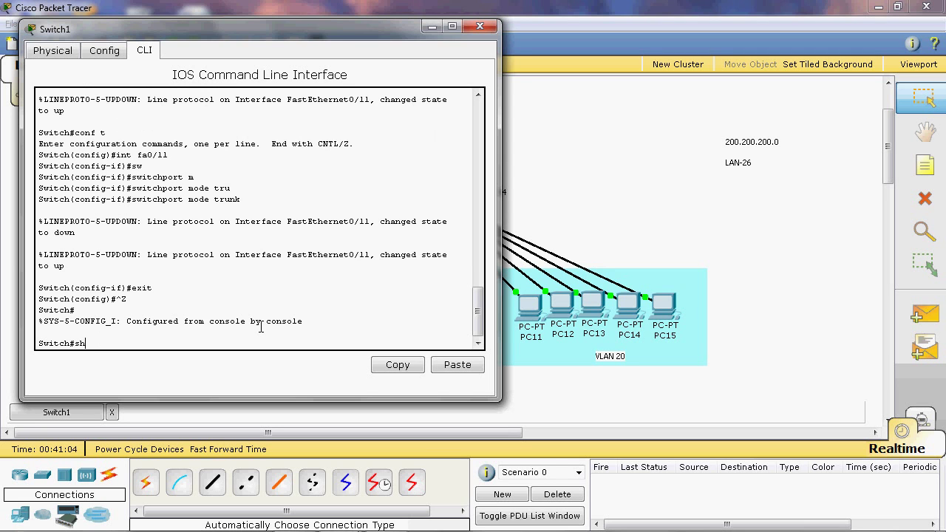
key(Tab)
text(tru)
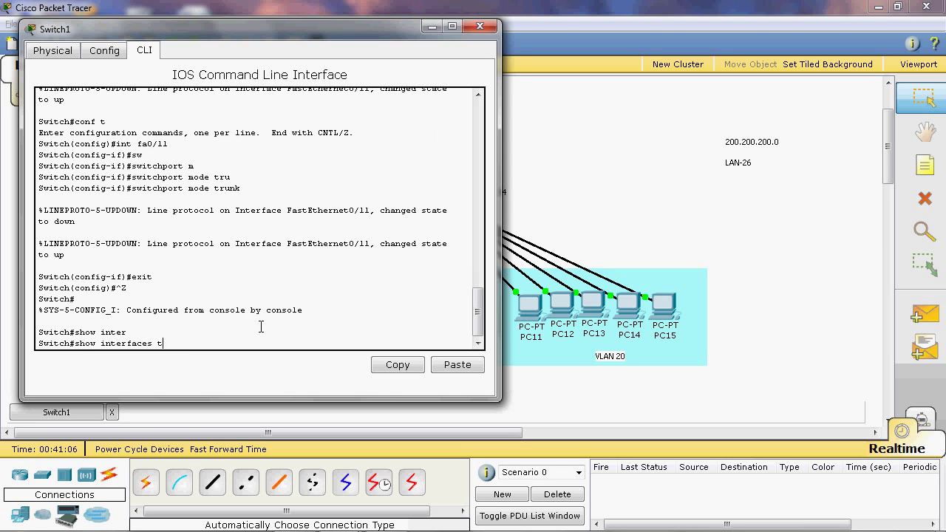
key(Tab)
key(Return)
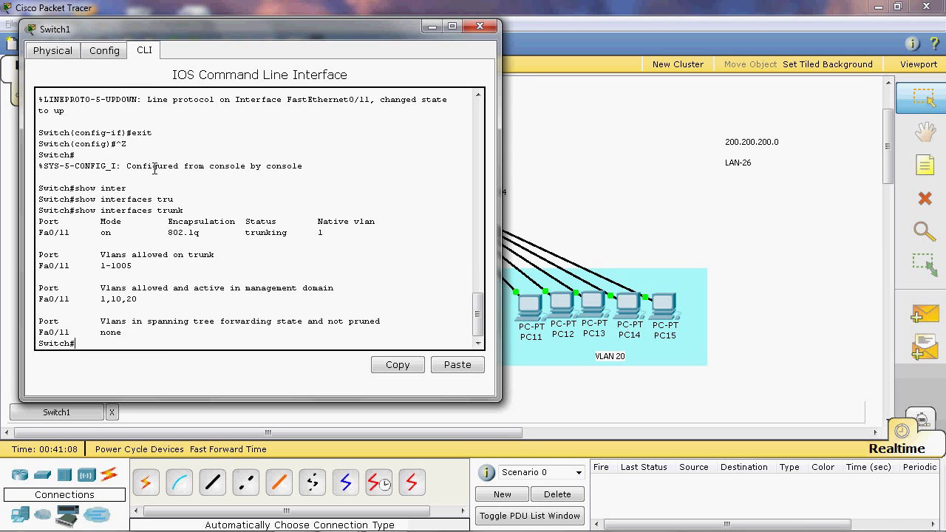
drag(39, 233, 341, 243)
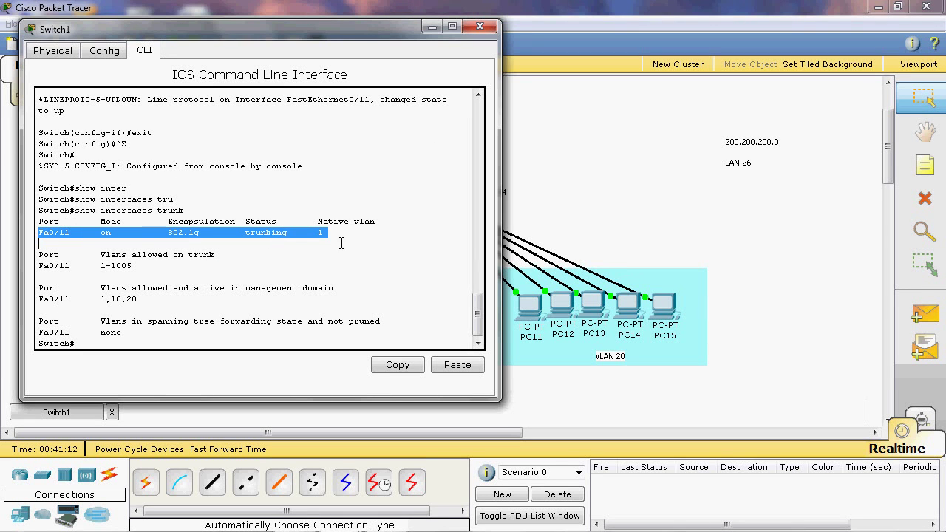
click(479, 25)
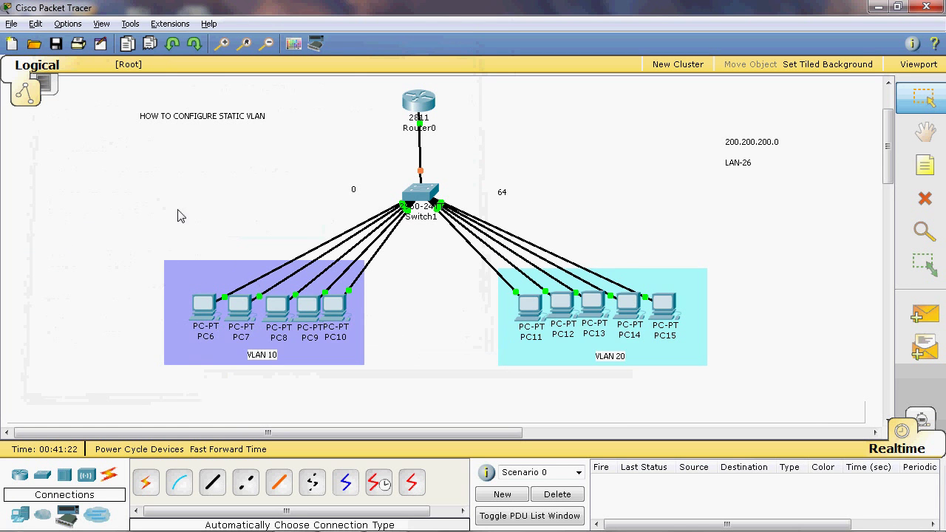
From PC6's command prompt, ping 200.200.200.66
mouse_move(203, 311)
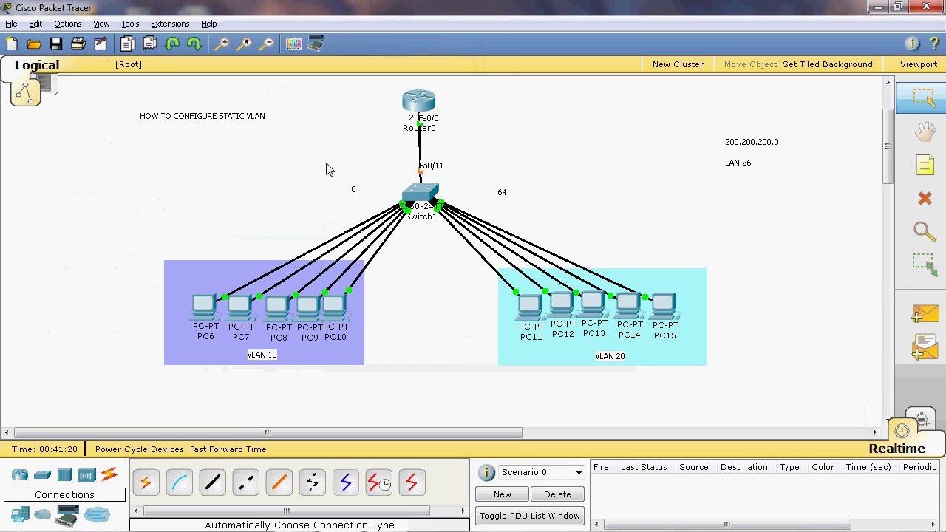
click(203, 314)
click(392, 169)
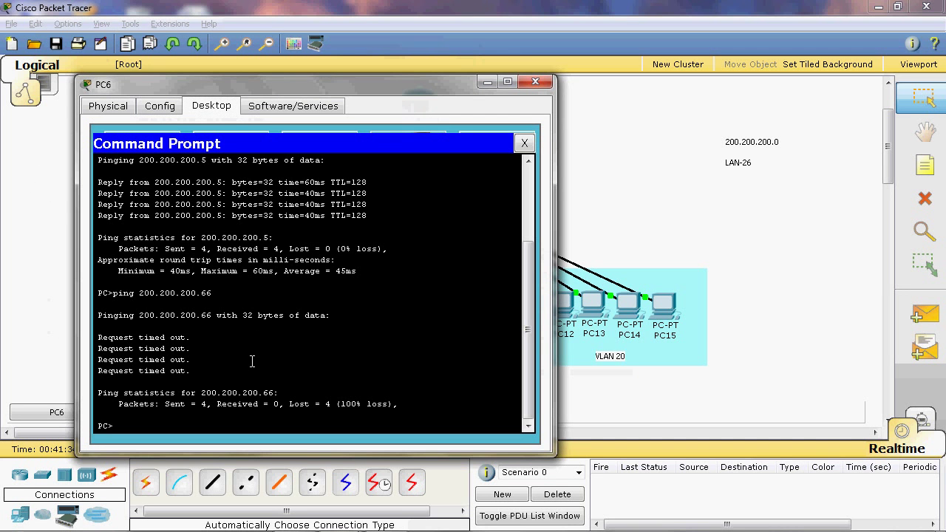
text(ping)
key(Up)
key(Return)
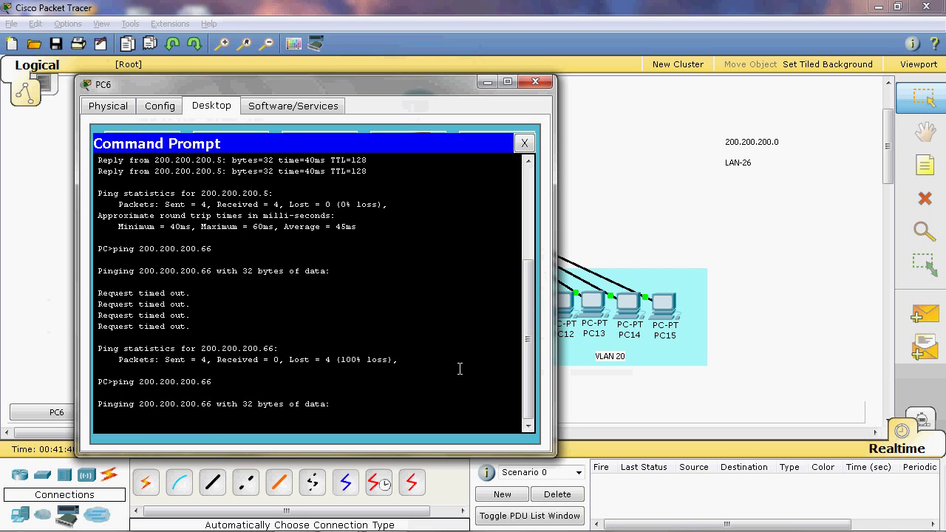
drag(435, 88, 450, 51)
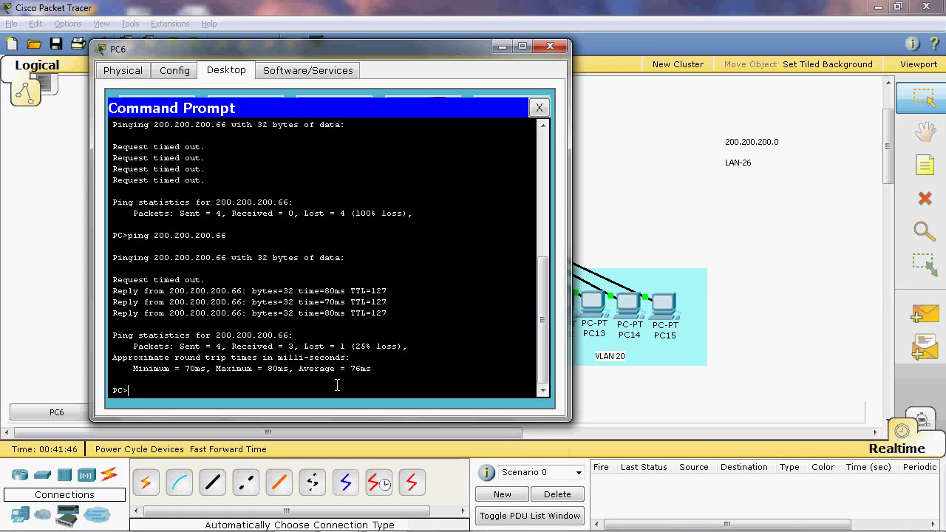
Ping 200.200.200.67 from PC6, then close its window
text(ping 200.200.200.67)
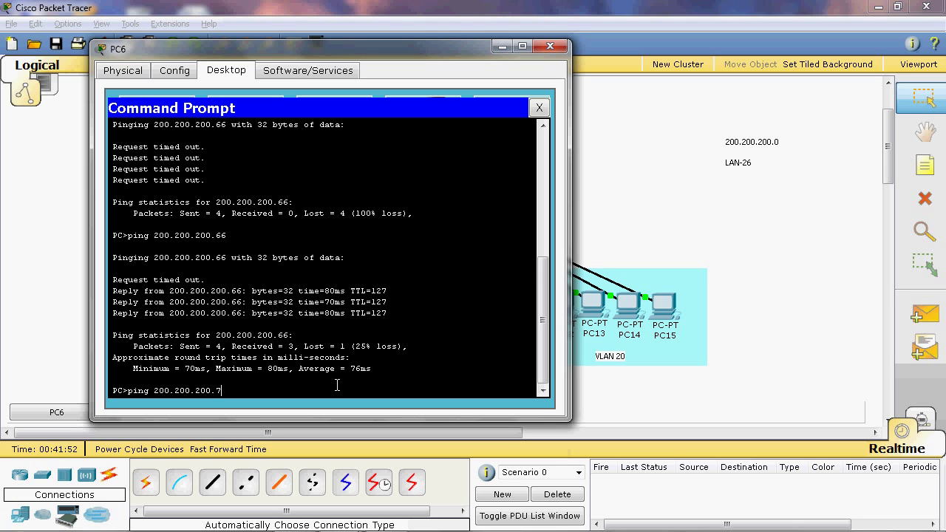
key(Return)
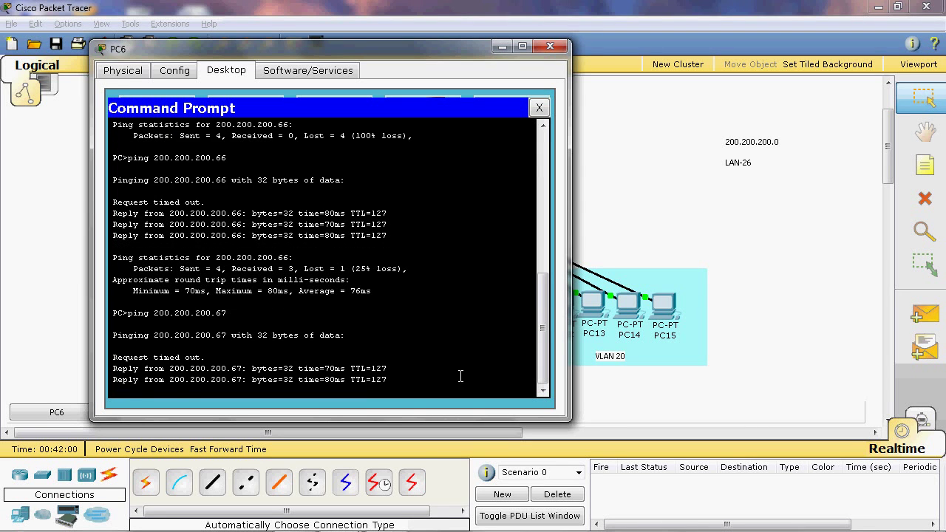
click(550, 46)
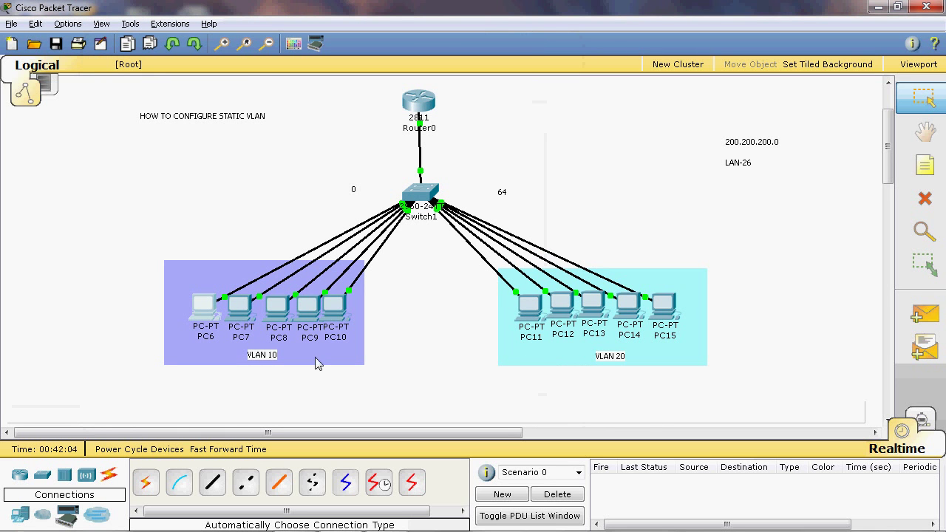